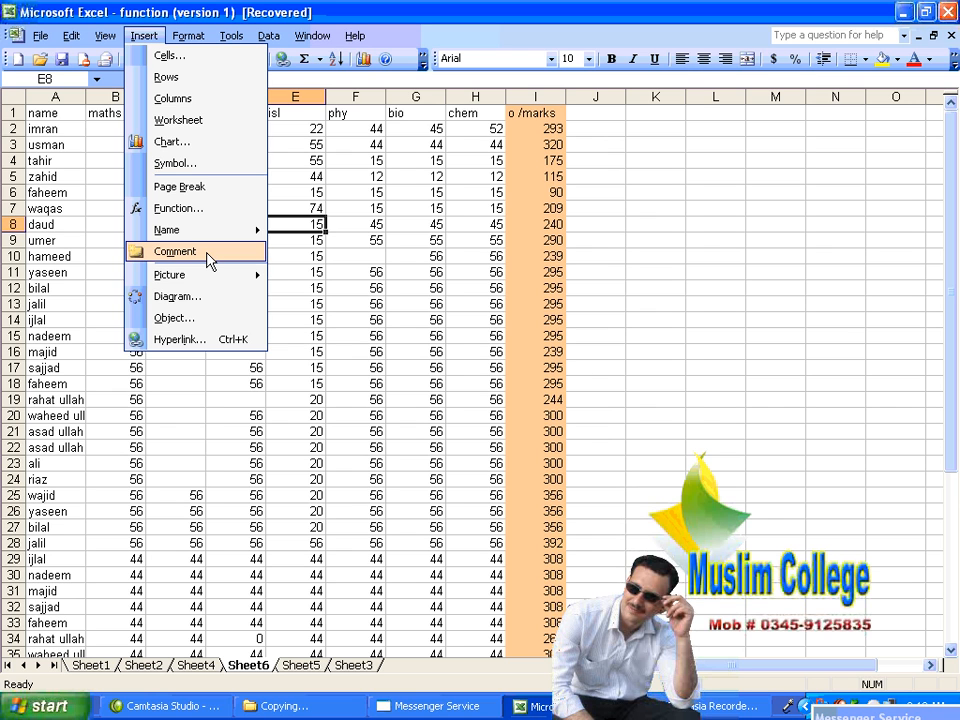
# Step: Insert a comment on cell C5, zahid's eng mark
pyautogui.click(405, 206)
pyautogui.click(380, 176)
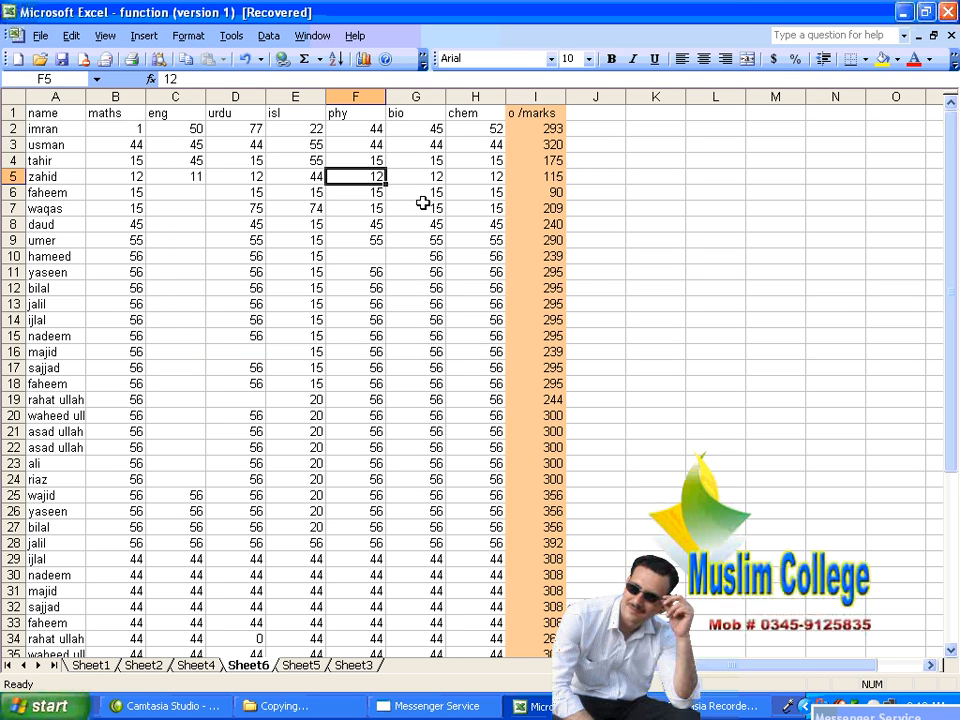
pyautogui.click(194, 177)
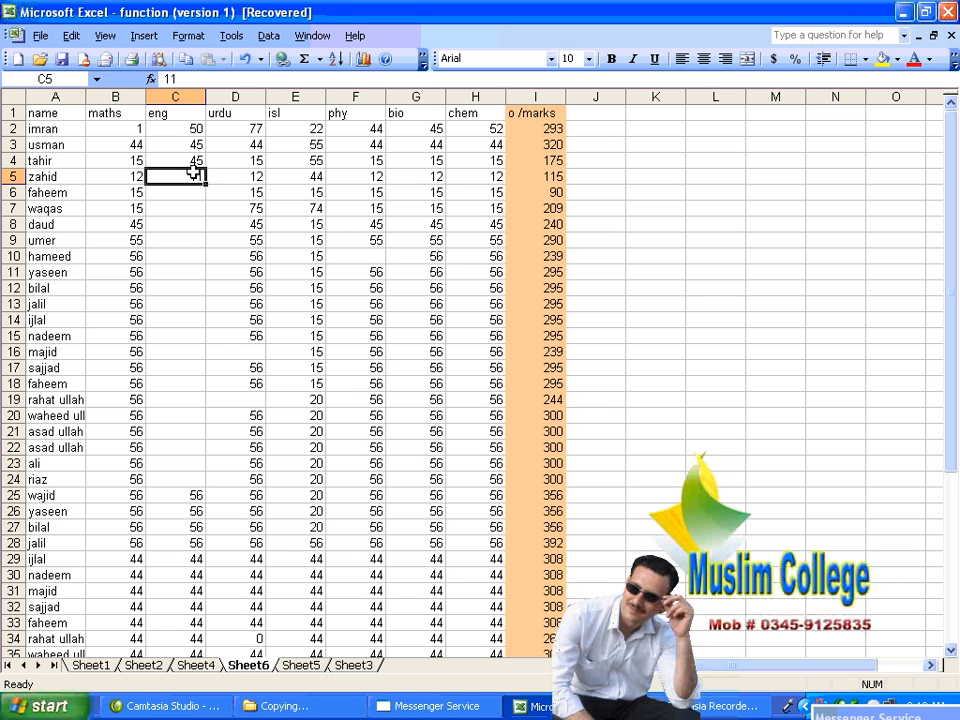
pyautogui.click(142, 37)
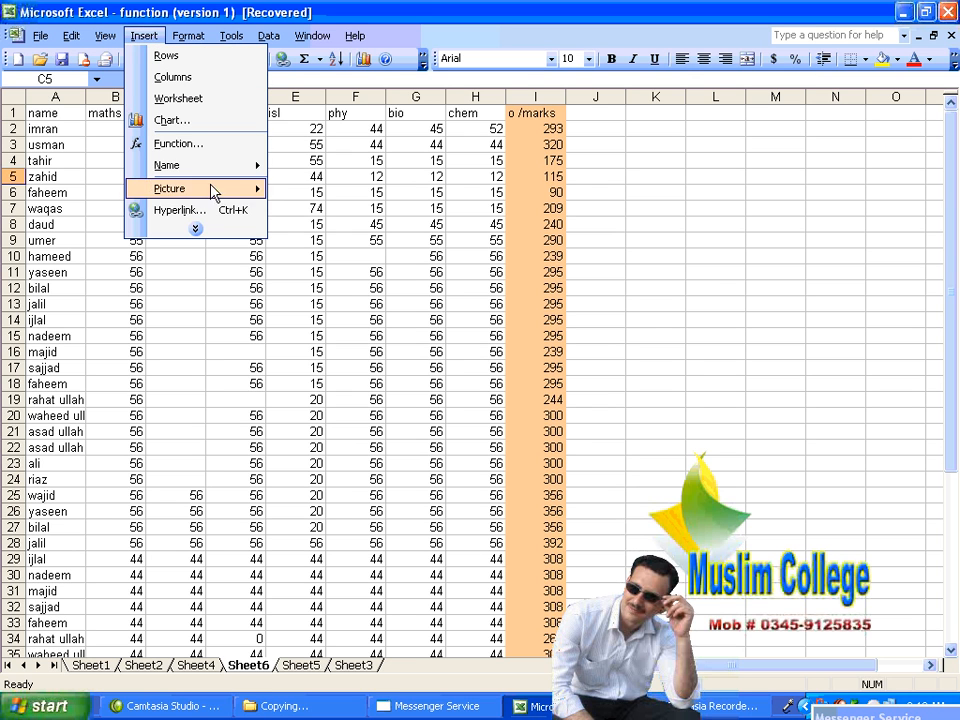
pyautogui.click(212, 230)
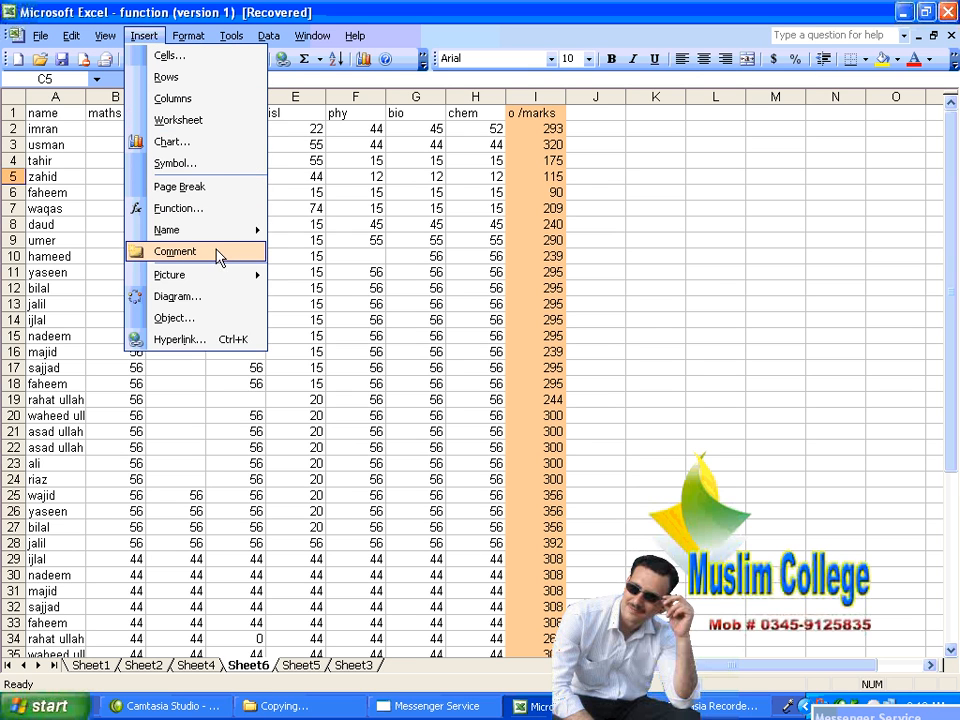
pyautogui.click(219, 252)
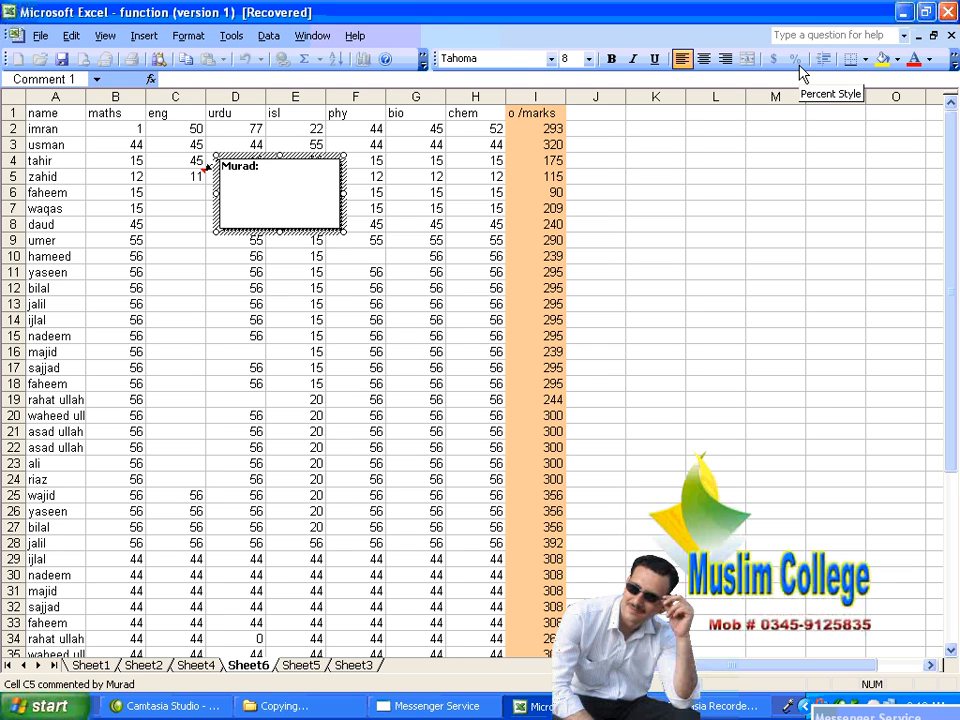
# Step: Replace the author name in the C5 comment with the text "temprarey add marks" and finish editing the comment
pyautogui.press('BackSpace')
pyautogui.press('BackSpace')
pyautogui.press('BackSpace')
pyautogui.press('BackSpace')
pyautogui.press('BackSpace')
pyautogui.press('BackSpace')
pyautogui.press('BackSpace')
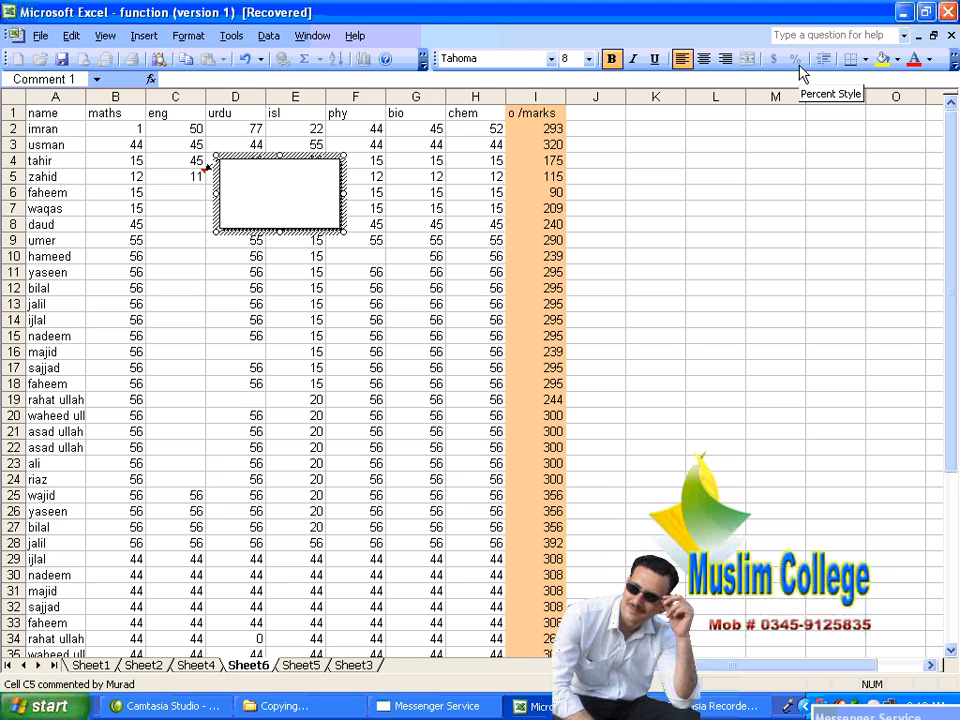
pyautogui.write('temprarey add marks')
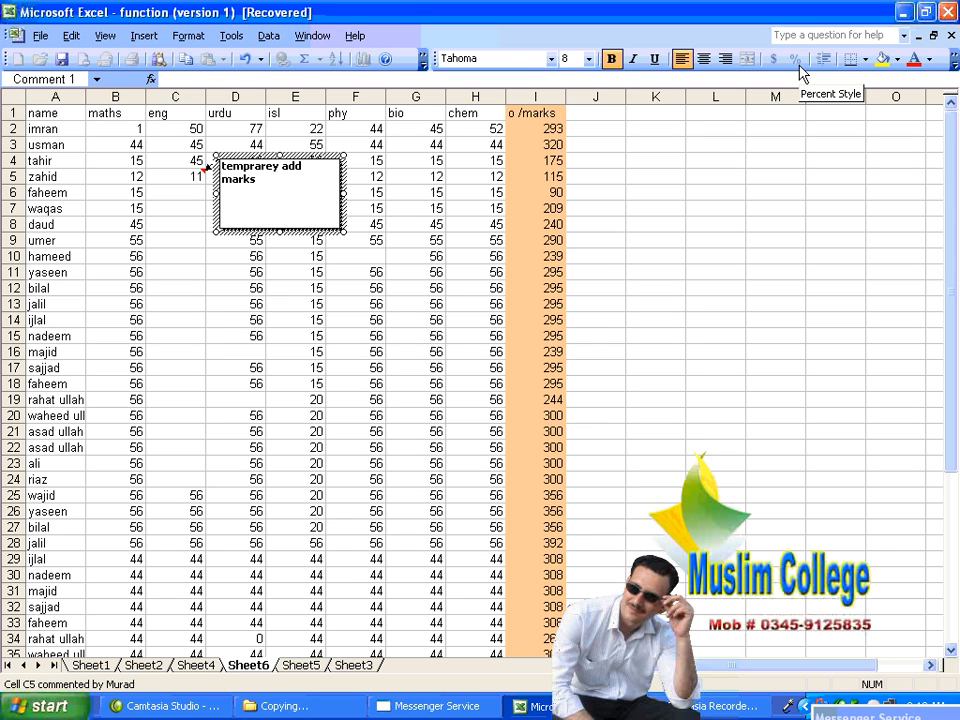
pyautogui.click(438, 253)
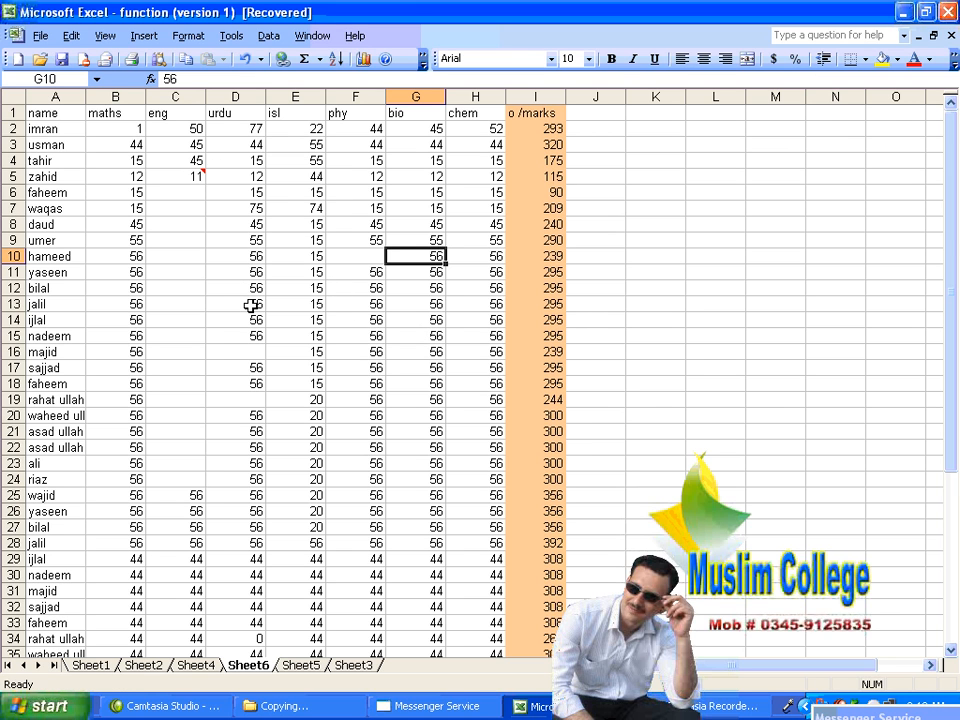
# Step: Display the comment attached to cell C5 to read its text
pyautogui.moveTo(188, 173)
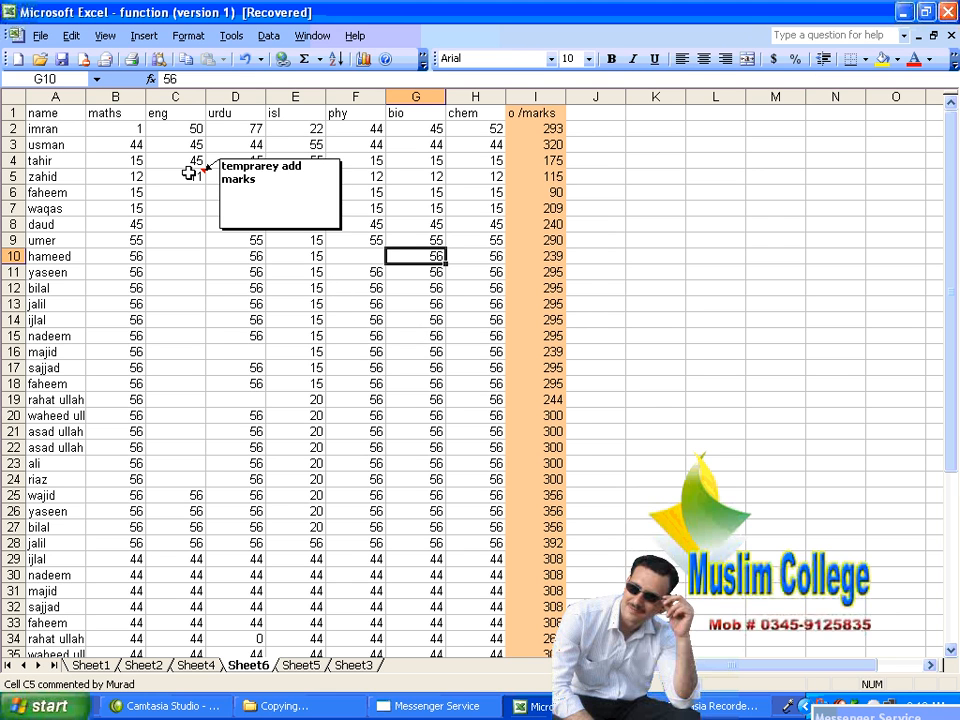
pyautogui.click(195, 205)
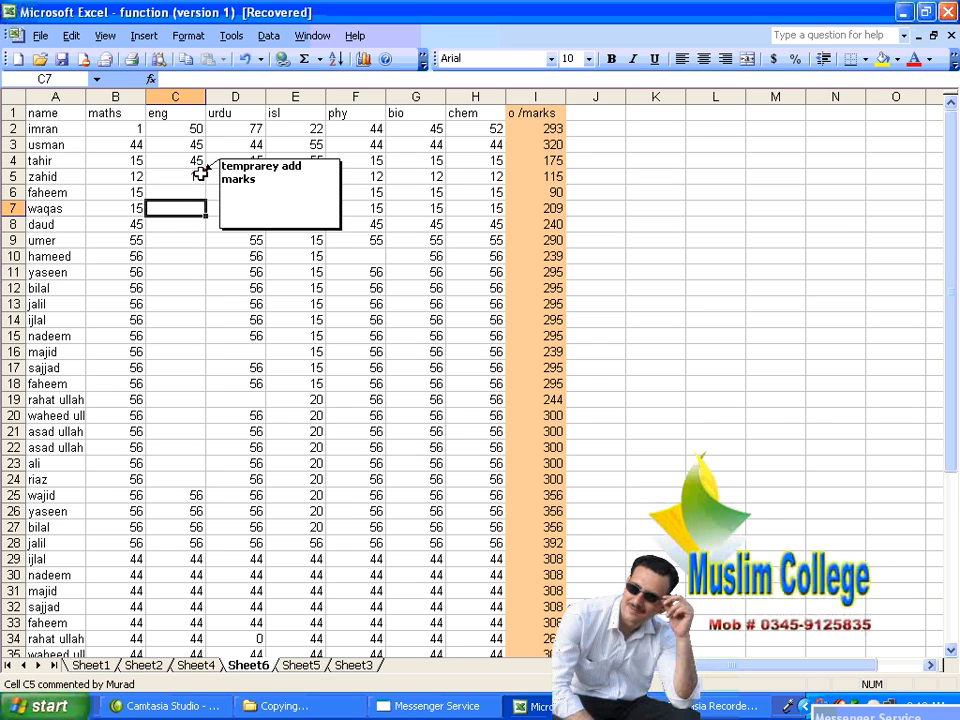
pyautogui.click(300, 380)
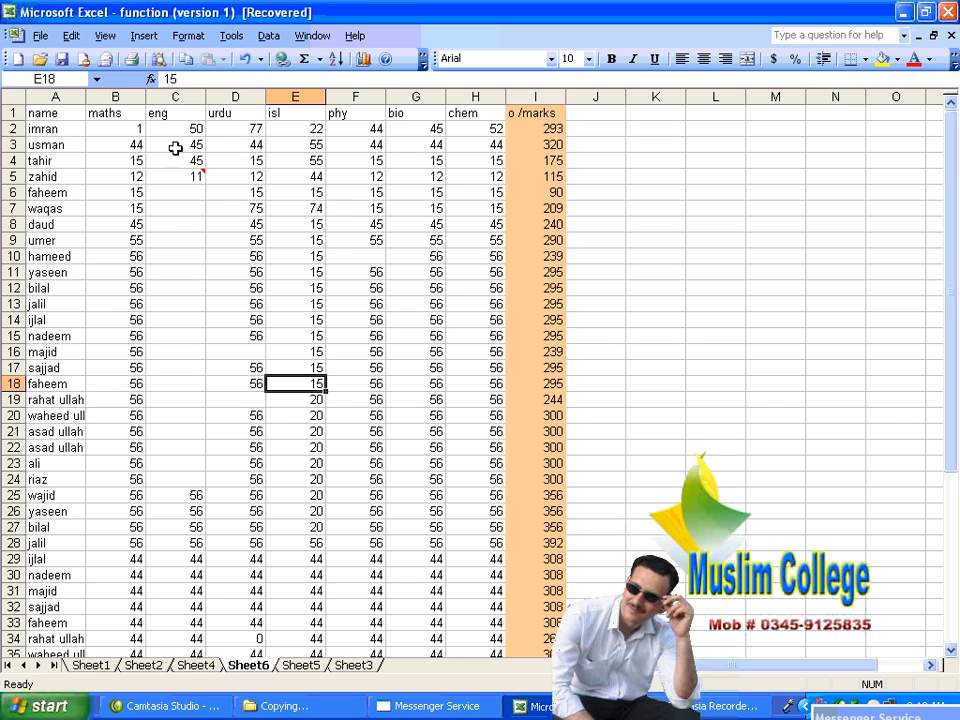
pyautogui.moveTo(187, 172)
# Step: View the available diagram types in the Diagram Gallery without inserting one
pyautogui.click(146, 38)
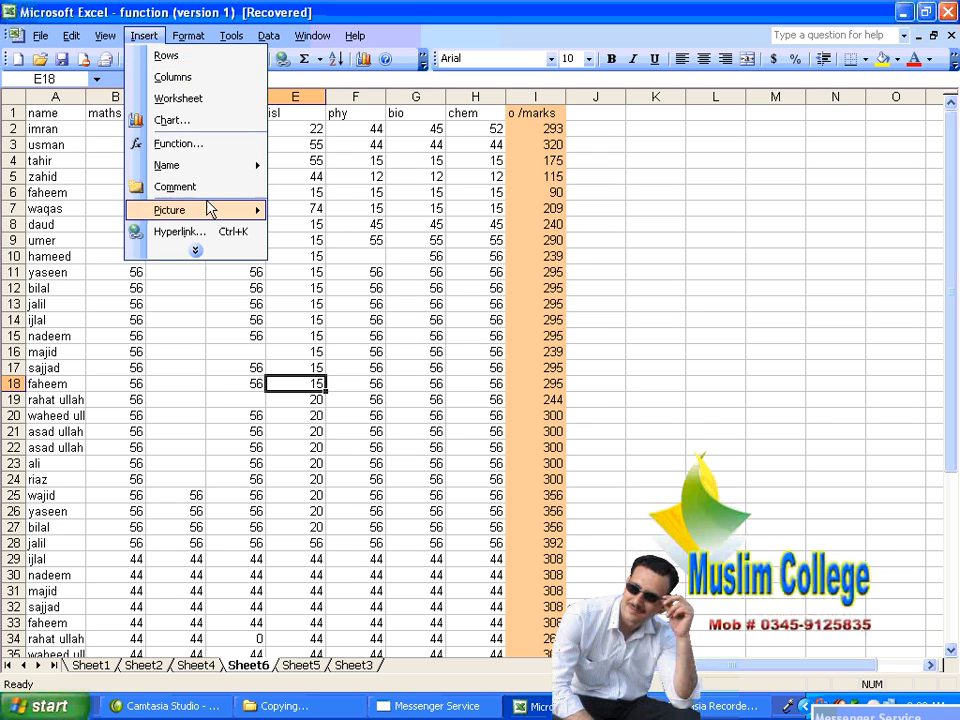
pyautogui.click(212, 252)
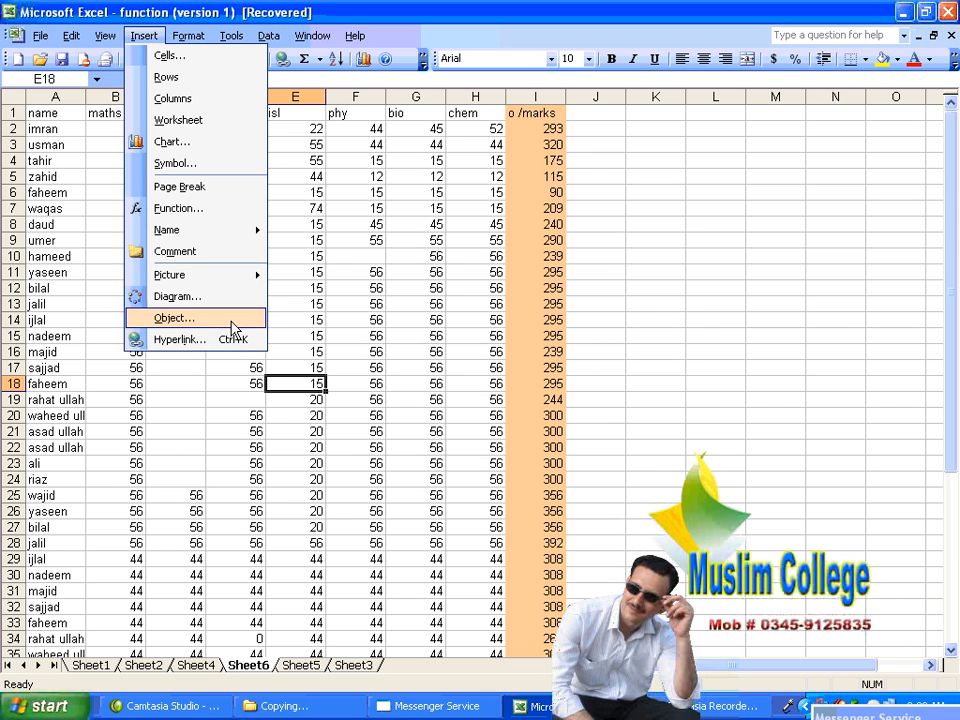
pyautogui.moveTo(228, 288)
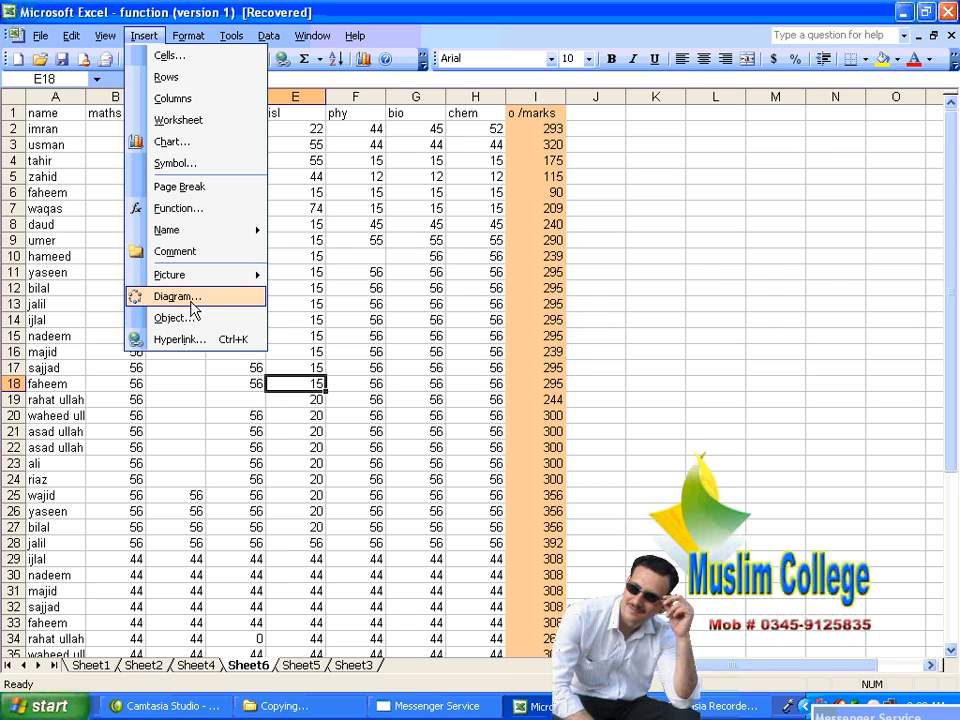
pyautogui.click(189, 298)
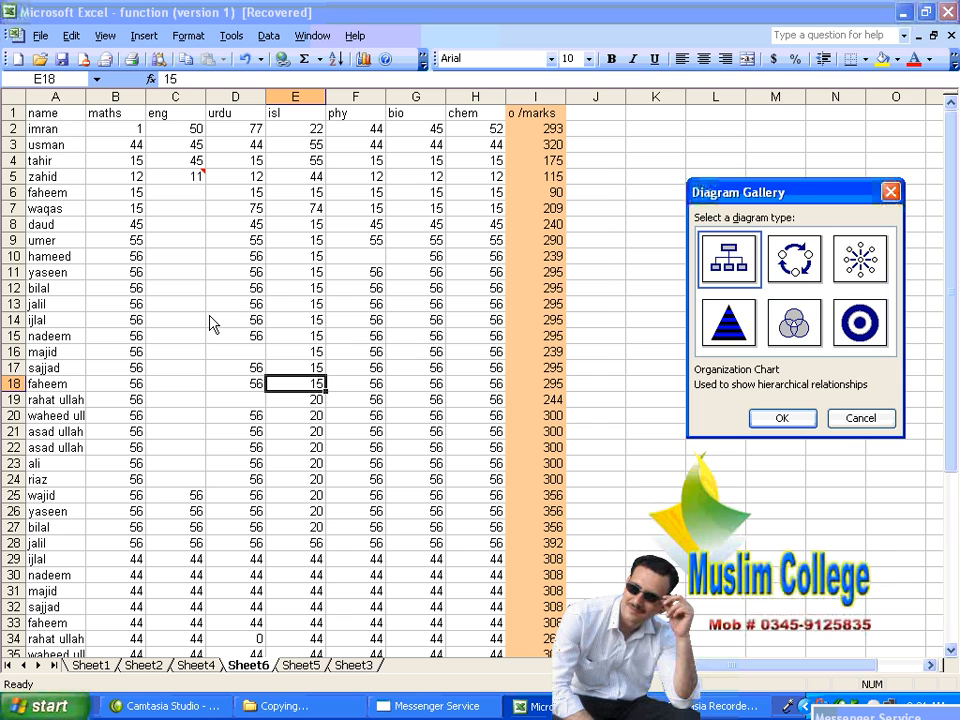
pyautogui.click(890, 191)
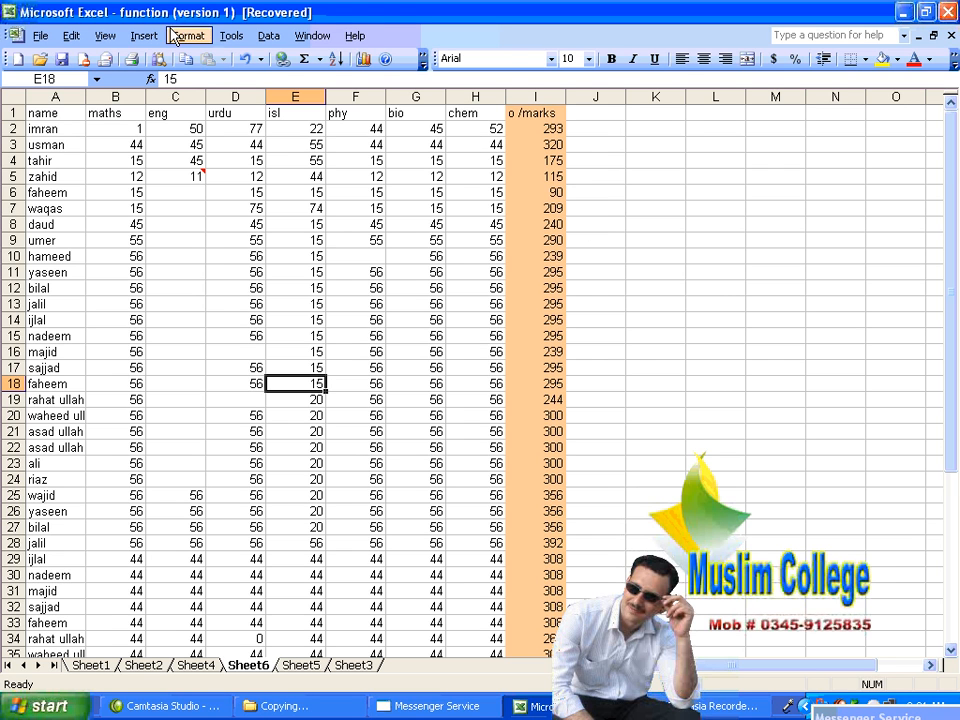
# Step: Look over the picture sources and the Object dialog's list of object types without inserting anything
pyautogui.click(142, 36)
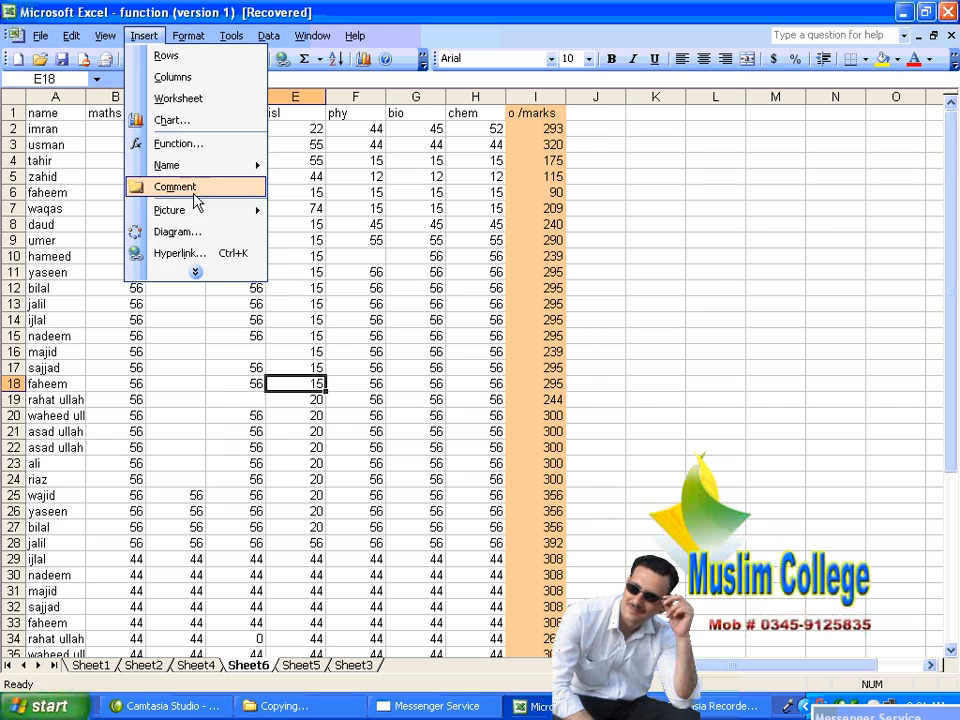
pyautogui.click(219, 276)
pyautogui.moveTo(222, 276)
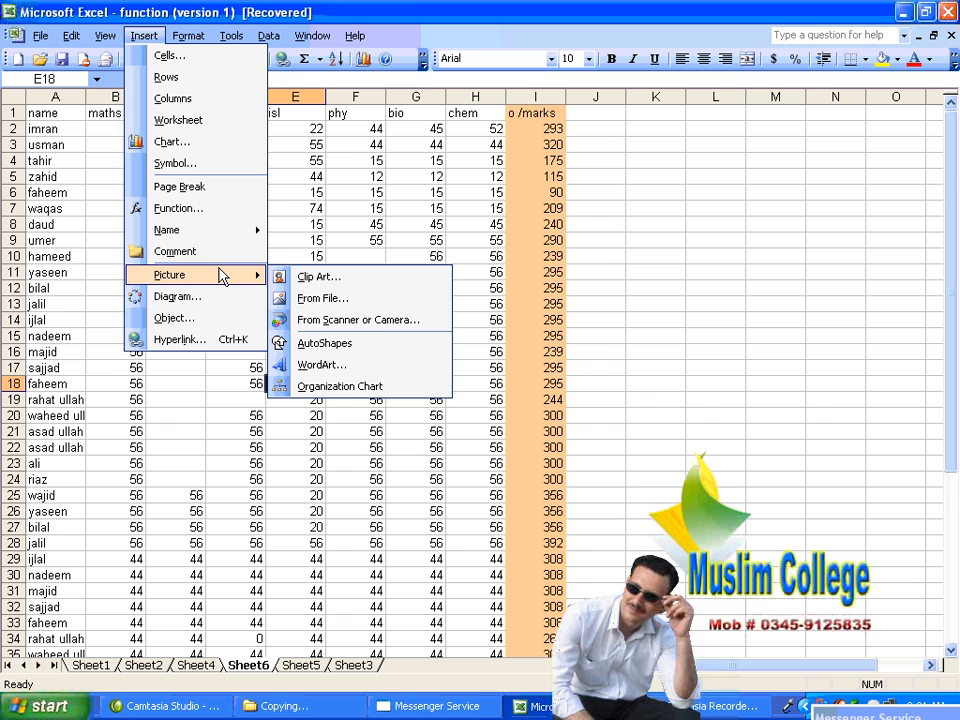
pyautogui.click(217, 322)
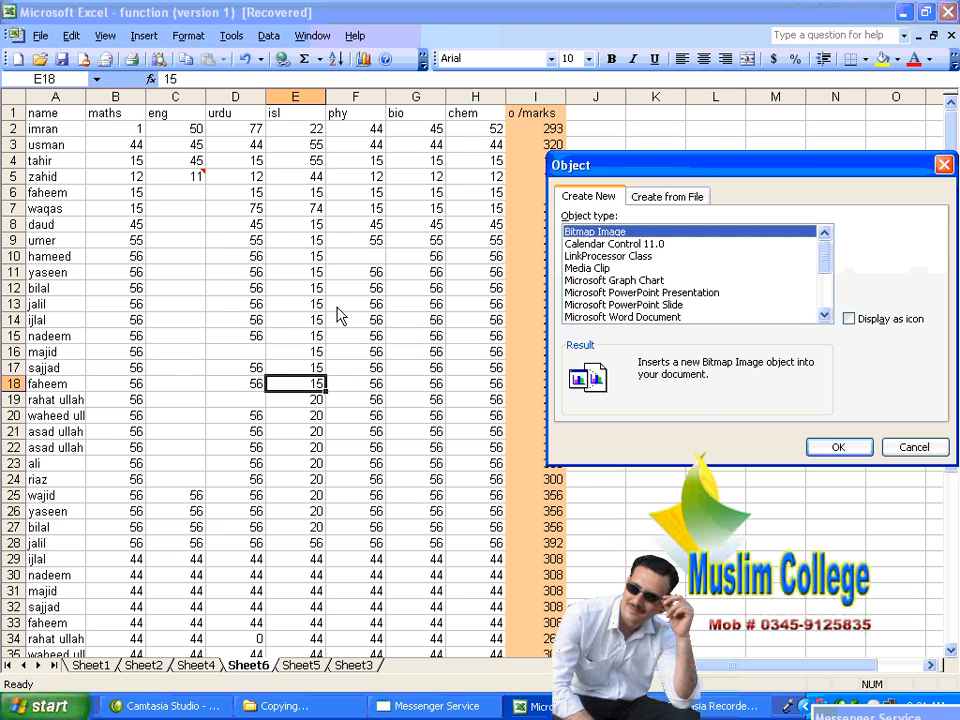
pyautogui.moveTo(651, 175); pyautogui.dragTo(498, 170)
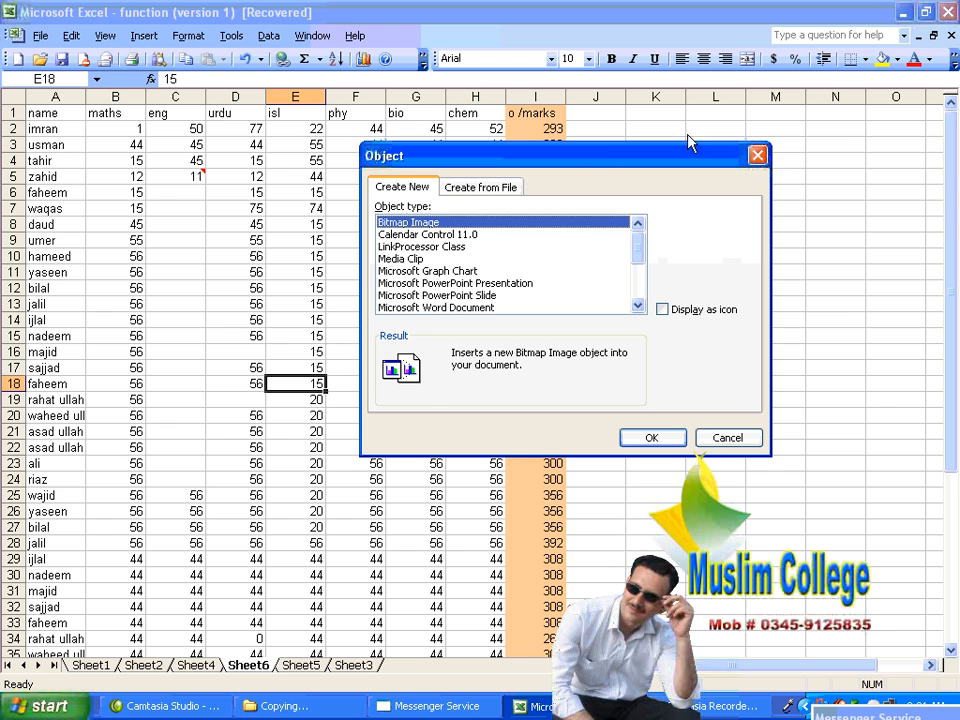
pyautogui.click(757, 155)
pyautogui.moveTo(658, 224); pyautogui.dragTo(836, 405)
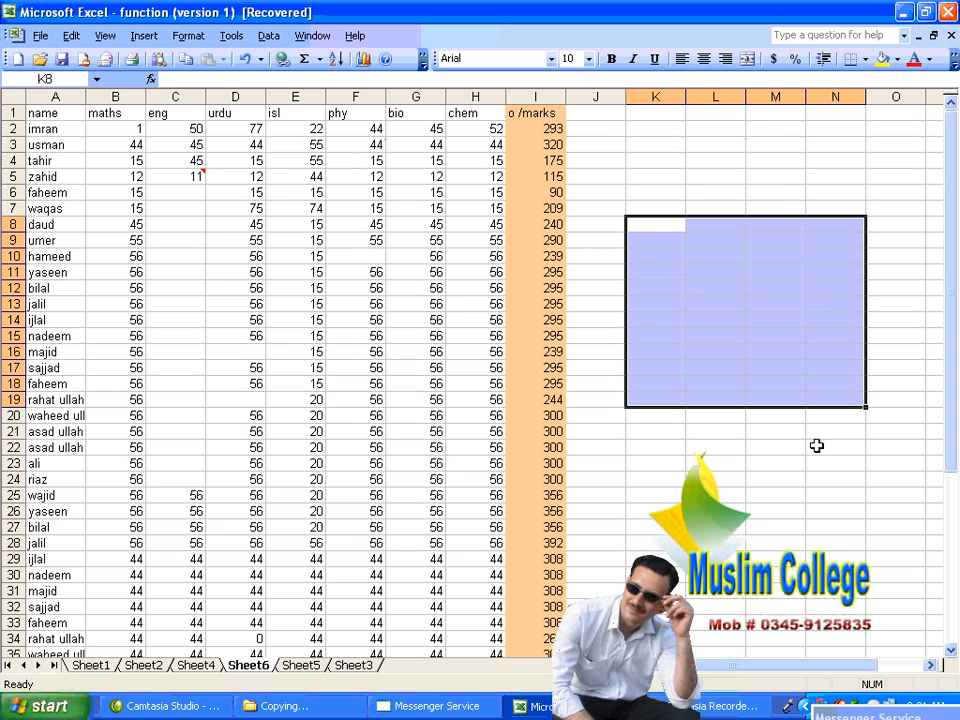
pyautogui.click(715, 479)
pyautogui.moveTo(673, 229); pyautogui.dragTo(856, 347)
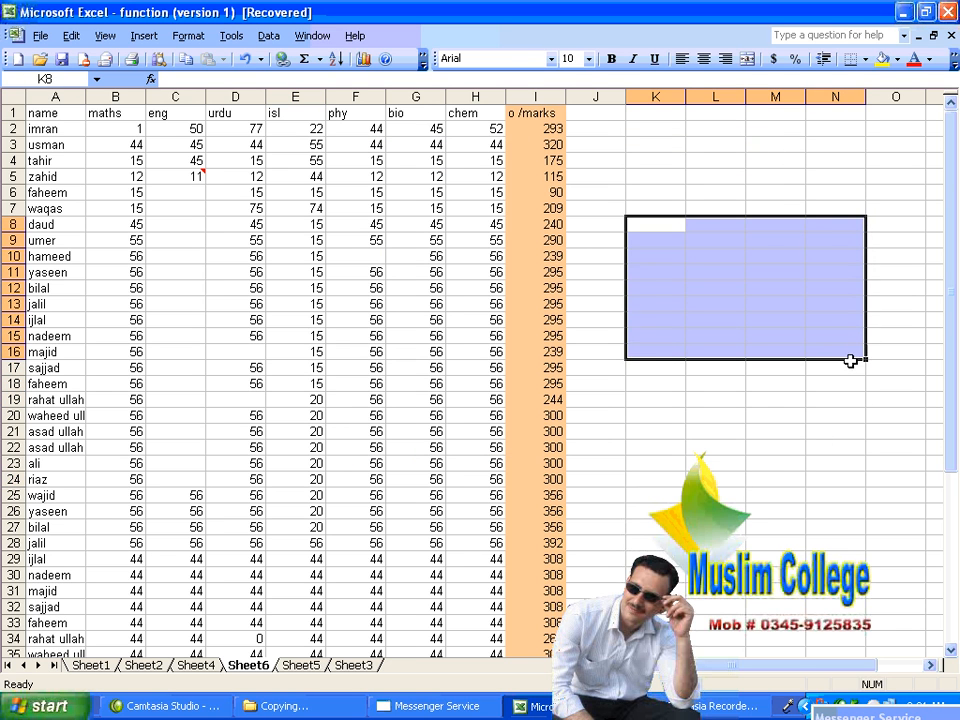
pyautogui.click(797, 466)
pyautogui.moveTo(699, 199); pyautogui.dragTo(892, 382)
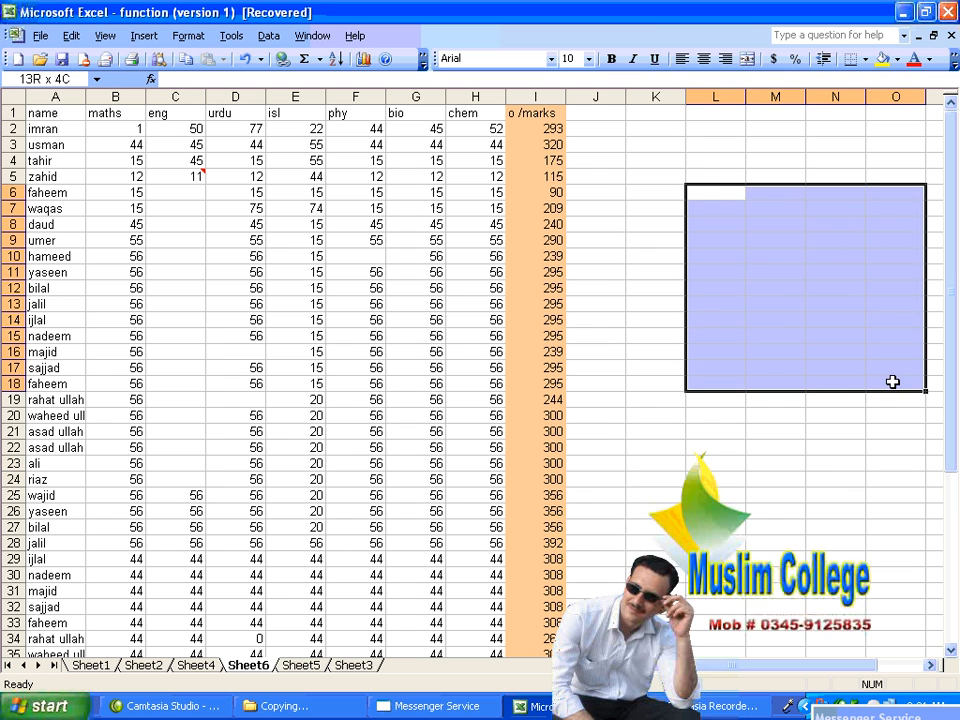
pyautogui.click(765, 467)
pyautogui.moveTo(649, 170); pyautogui.dragTo(865, 476)
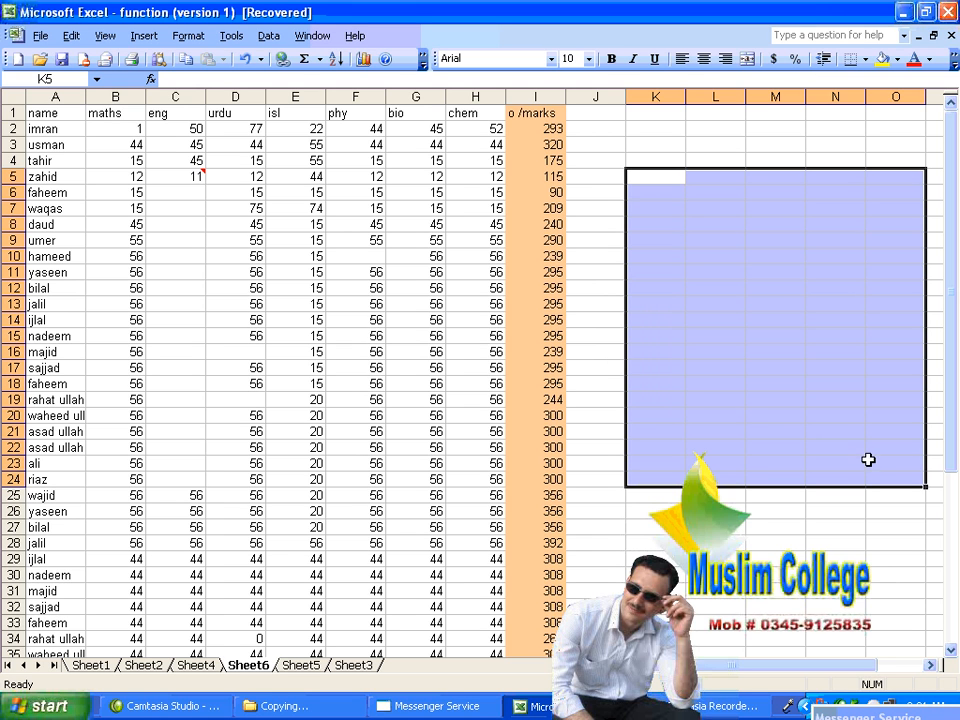
pyautogui.click(597, 260)
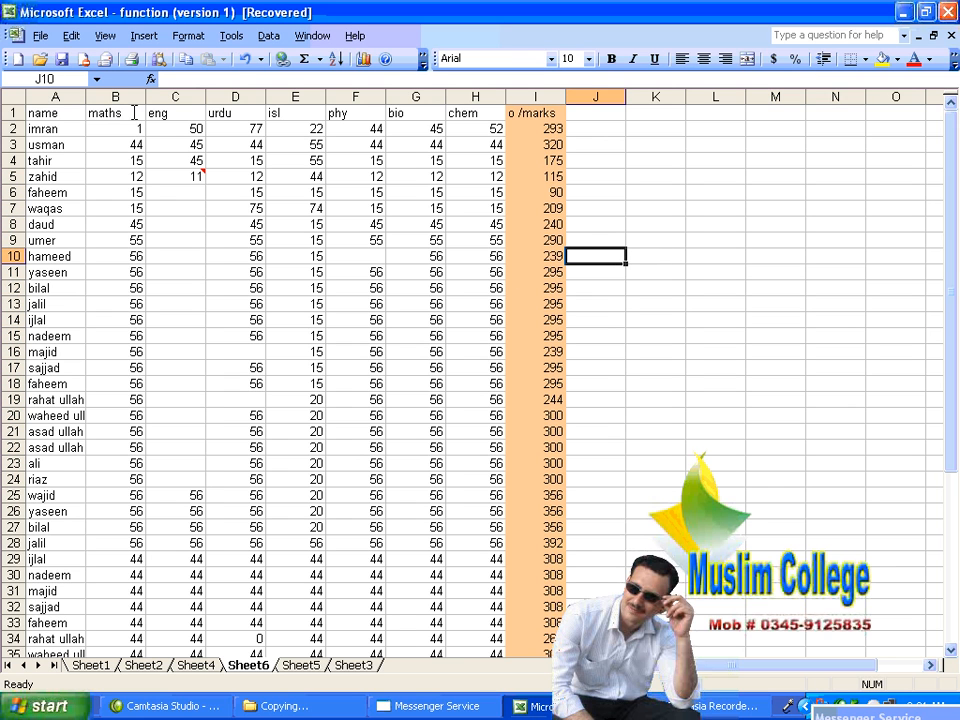
# Step: Insert a new Microsoft PowerPoint Slide object beside the marks table at cell J10
pyautogui.click(139, 38)
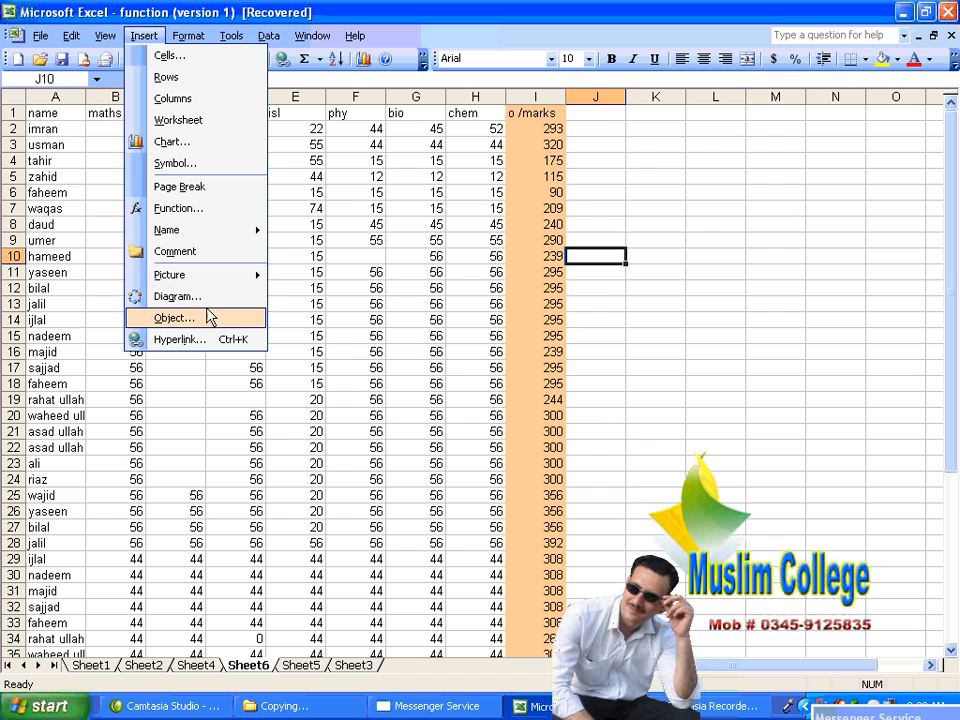
pyautogui.click(173, 317)
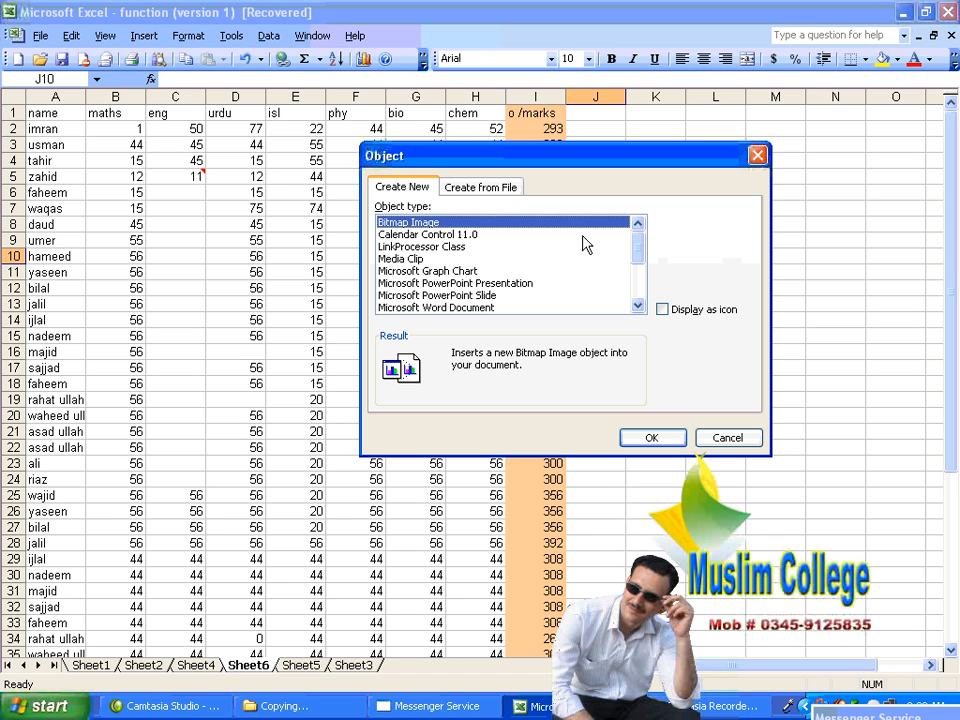
pyautogui.moveTo(636, 251); pyautogui.dragTo(637, 283)
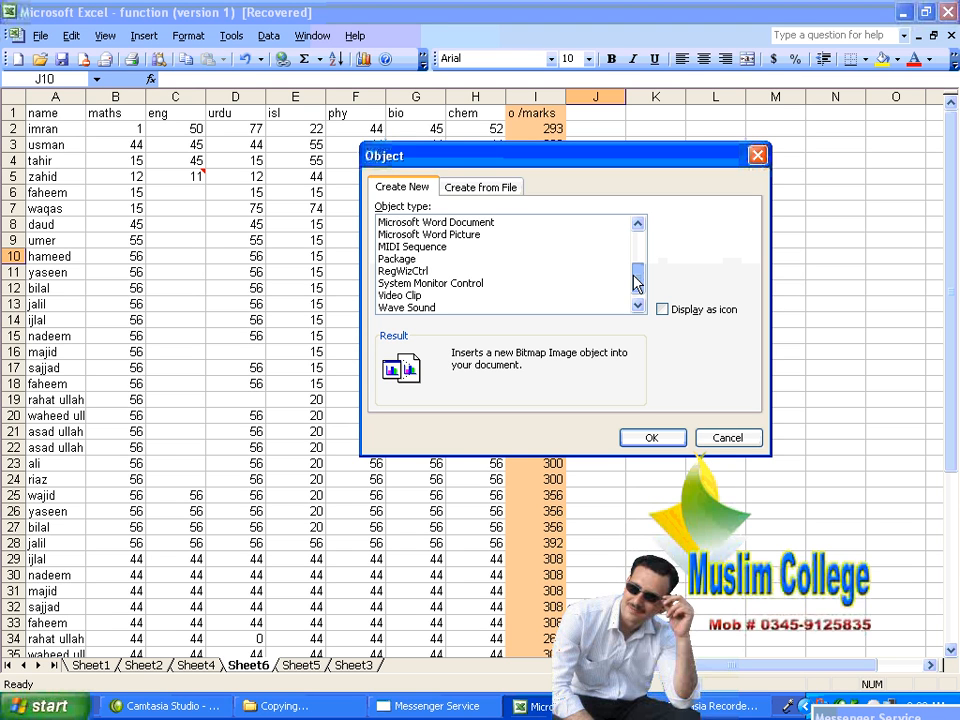
pyautogui.moveTo(634, 274); pyautogui.dragTo(634, 271)
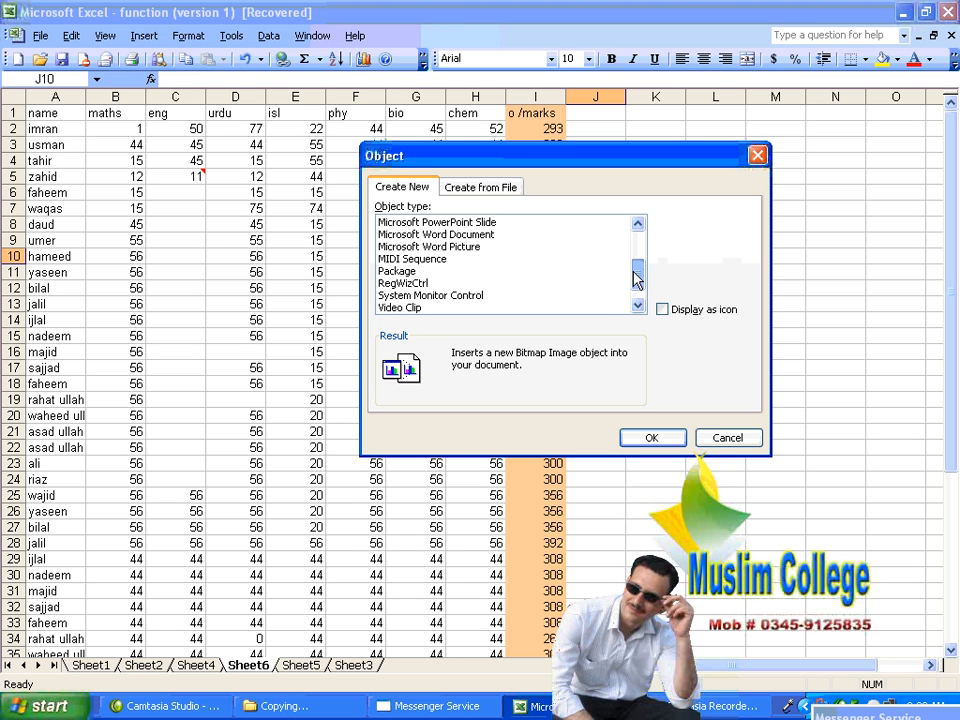
pyautogui.click(484, 223)
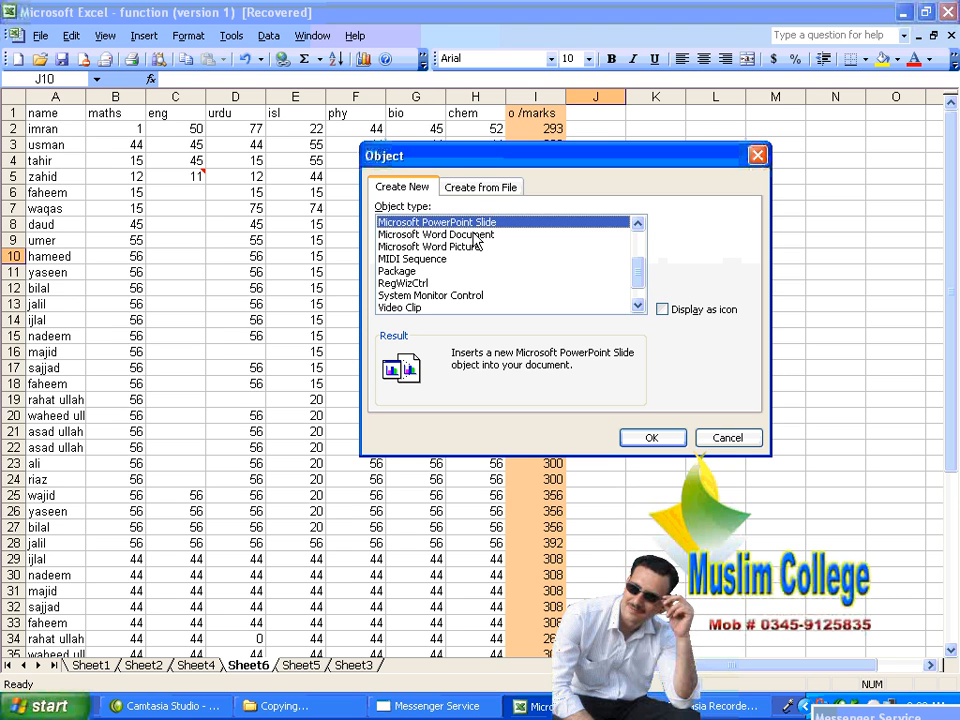
pyautogui.click(473, 235)
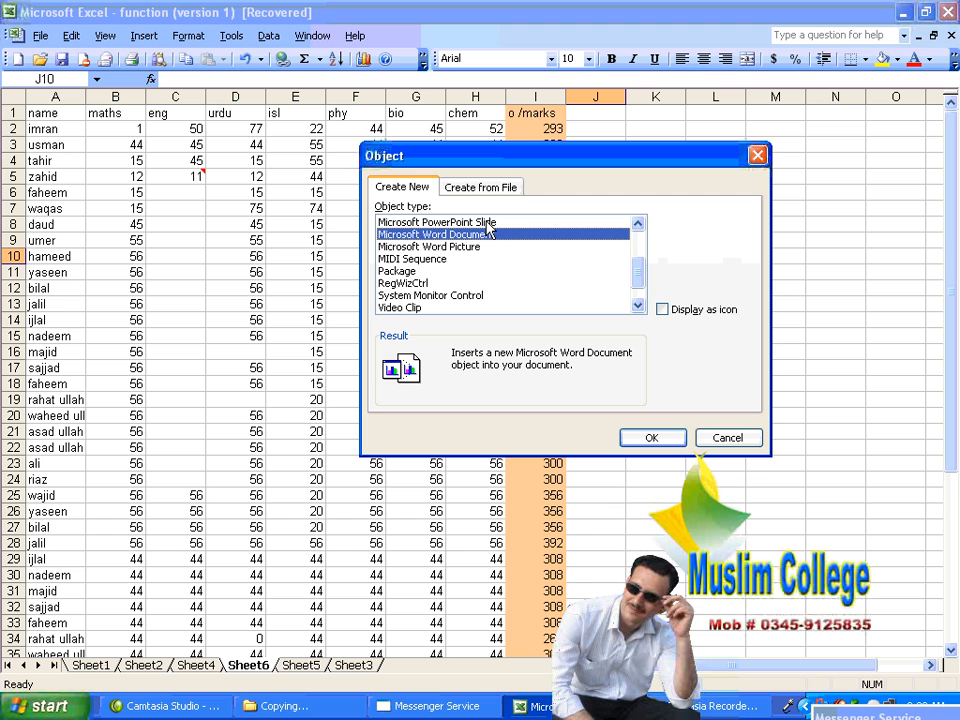
pyautogui.click(487, 223)
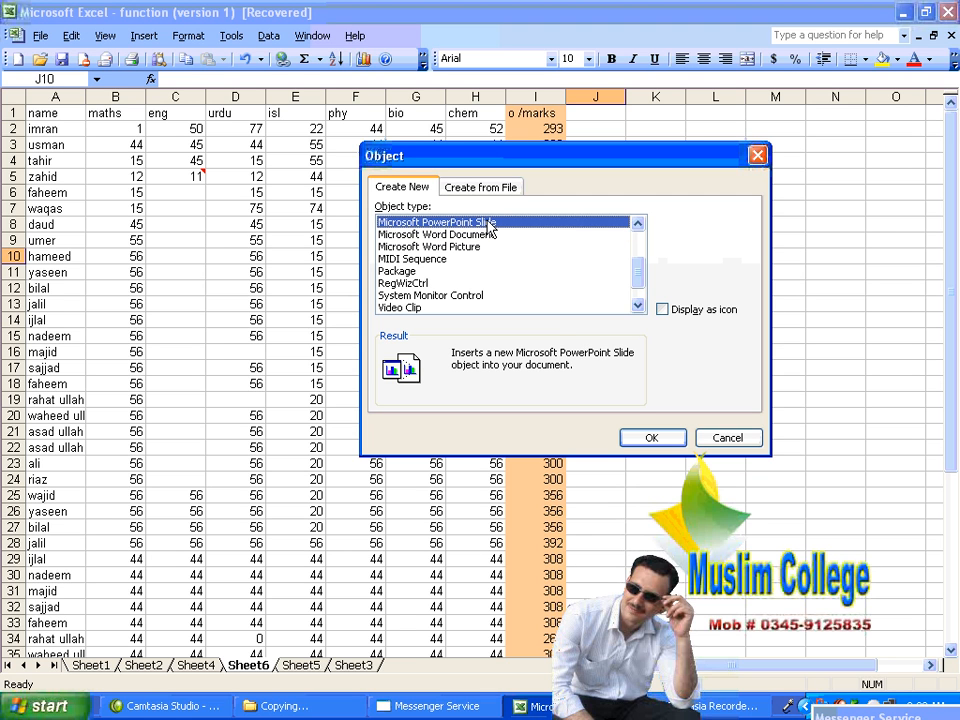
pyautogui.click(652, 438)
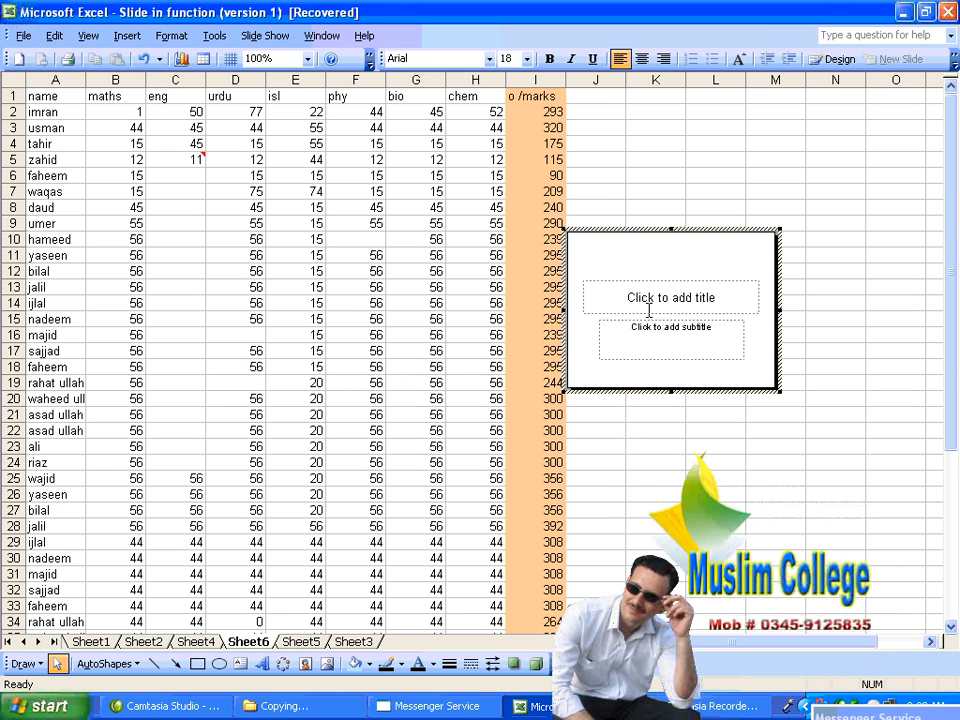
# Step: Fill in the embedded slide with the title "lskjlfjsljflk" and the subtitle "sdfsdfsdfsdf"
pyautogui.click(659, 297)
pyautogui.write('lskjlfjsljflk')
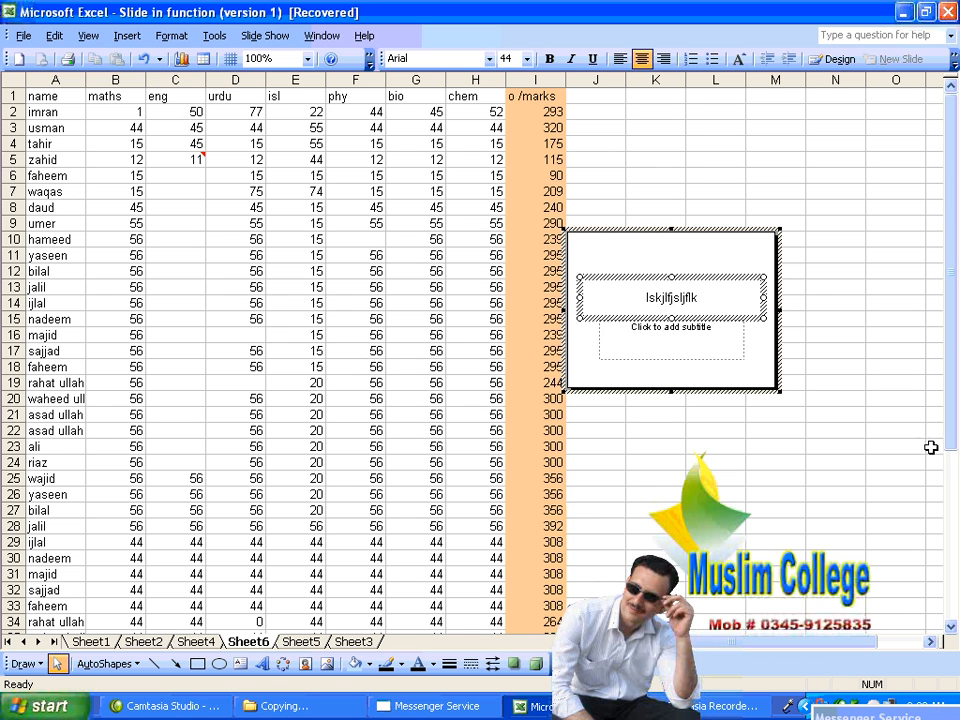
pyautogui.click(722, 330)
pyautogui.write('sdfsdfsdfsdf')
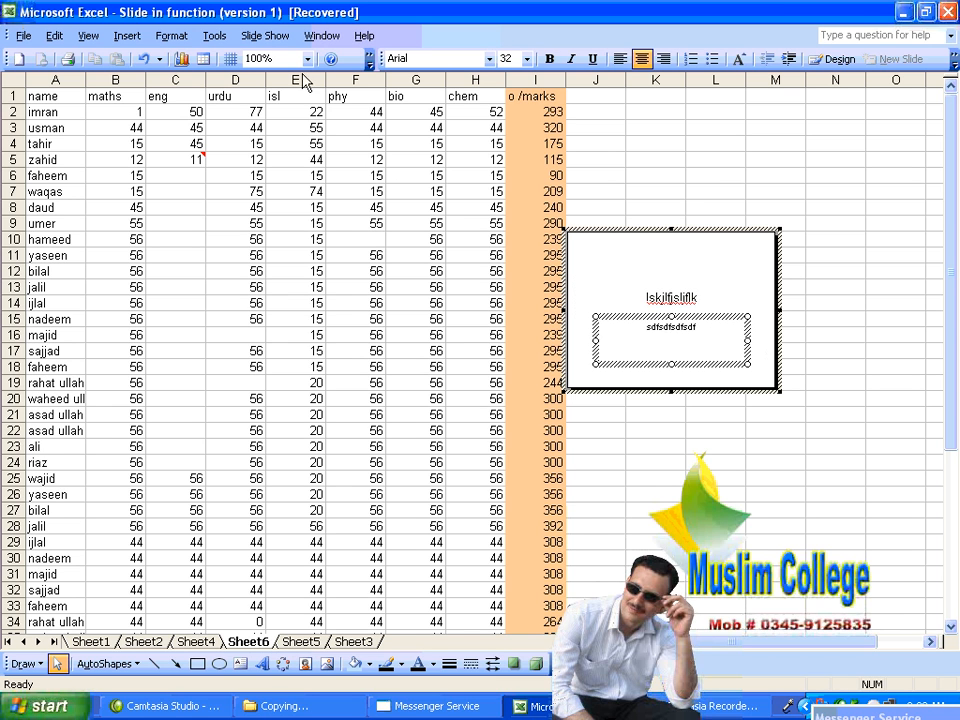
# Step: Try to set up a custom animation for the title and subtitle of the embedded slide
pyautogui.click(266, 36)
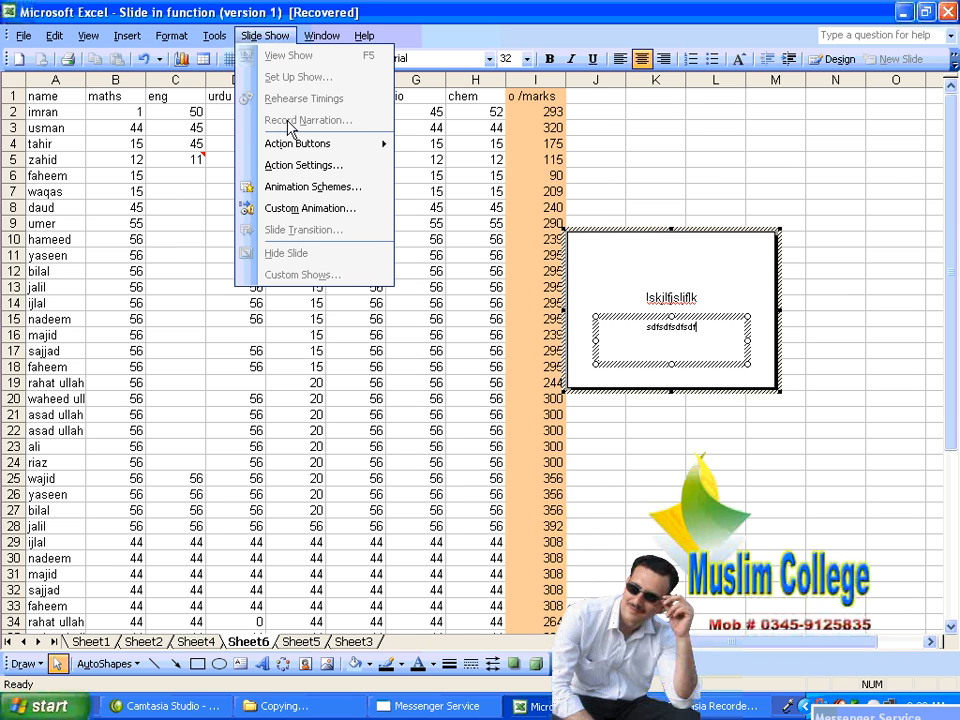
pyautogui.click(329, 209)
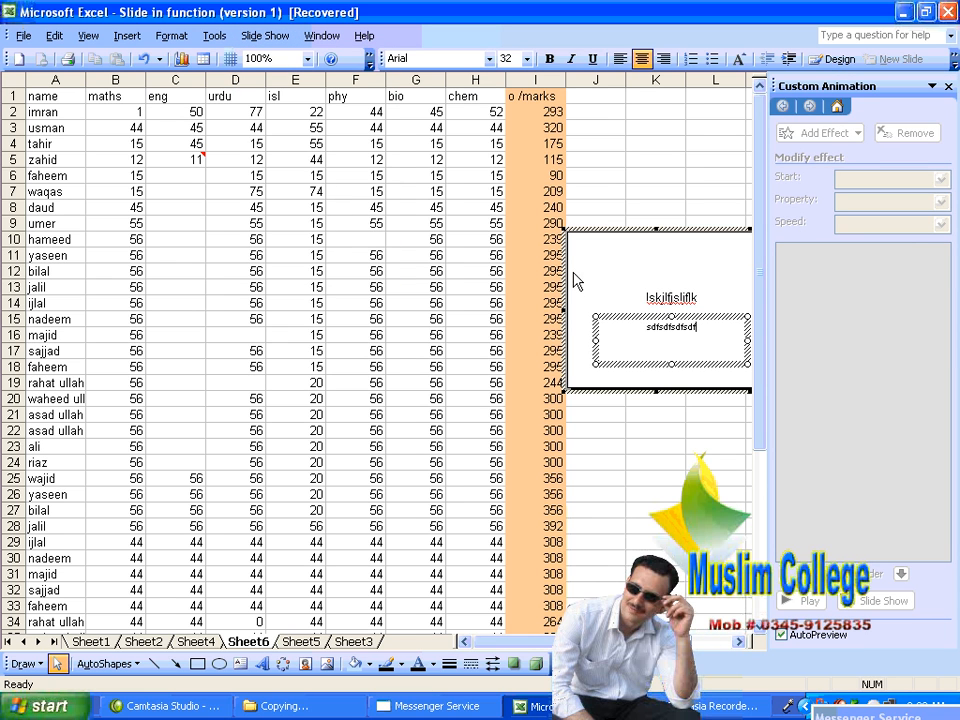
pyautogui.moveTo(705, 325); pyautogui.dragTo(613, 332)
pyautogui.click(628, 374)
pyautogui.click(683, 332)
pyautogui.click(686, 317)
pyautogui.click(694, 278)
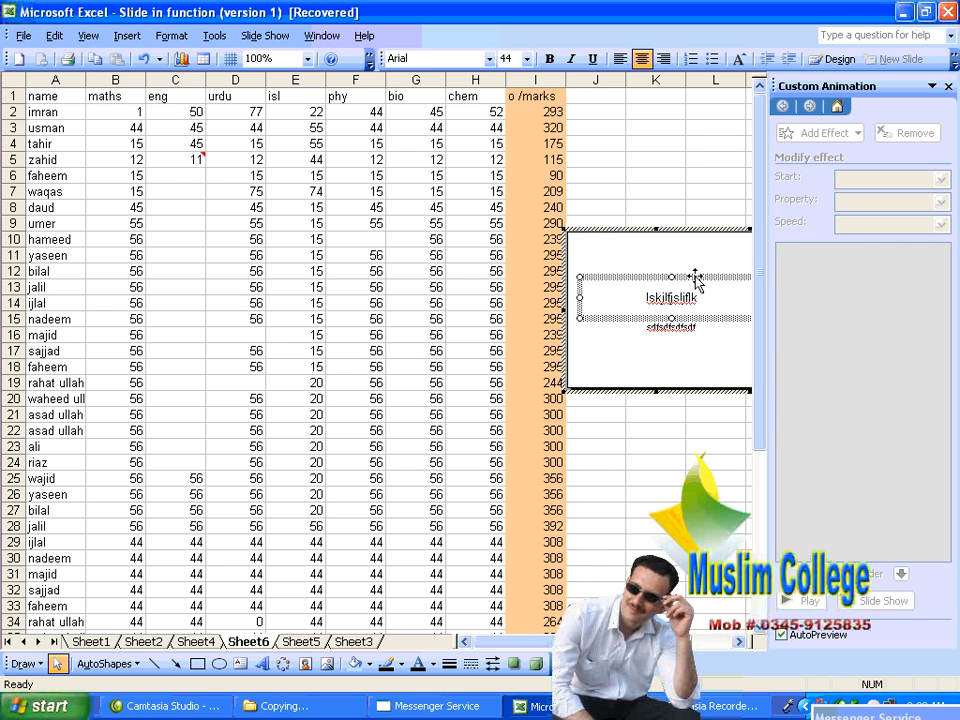
pyautogui.click(669, 193)
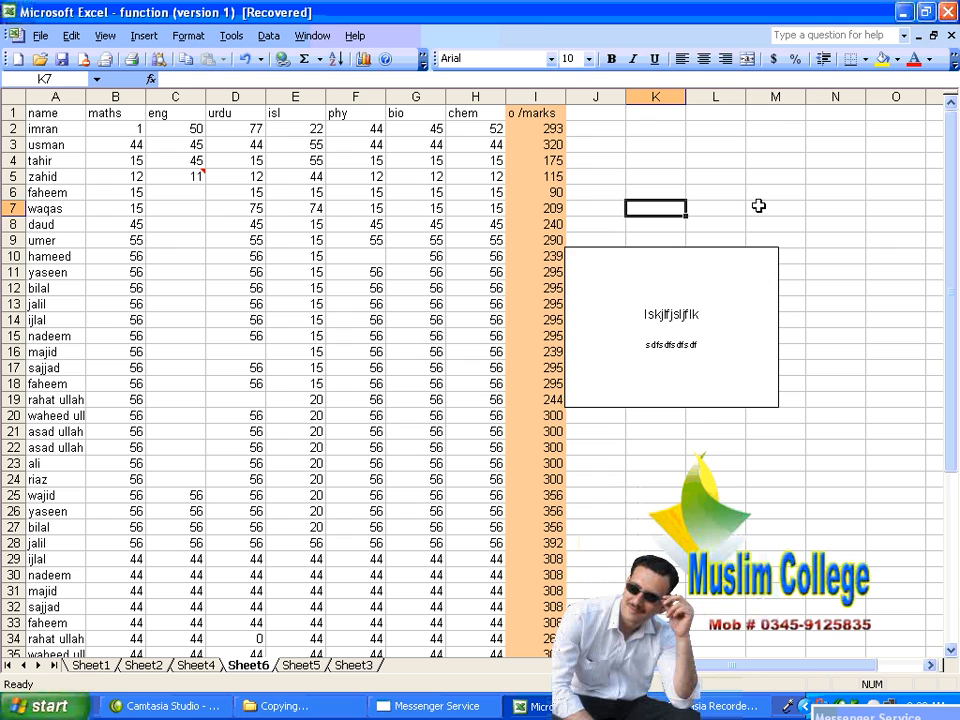
pyautogui.doubleClick(721, 291)
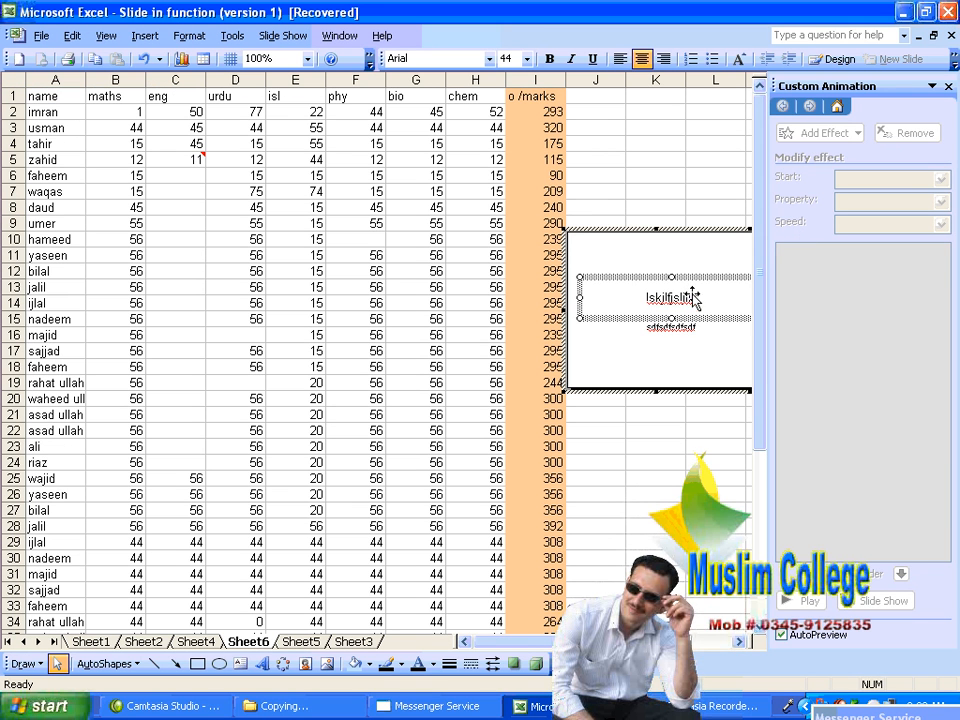
pyautogui.doubleClick(681, 298)
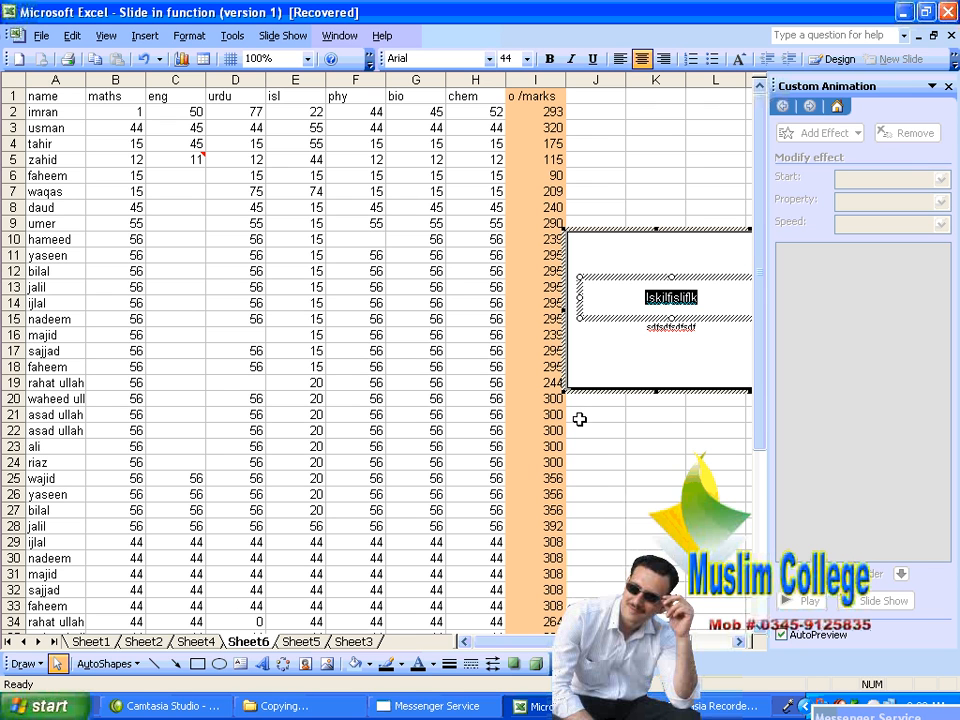
pyautogui.click(596, 160)
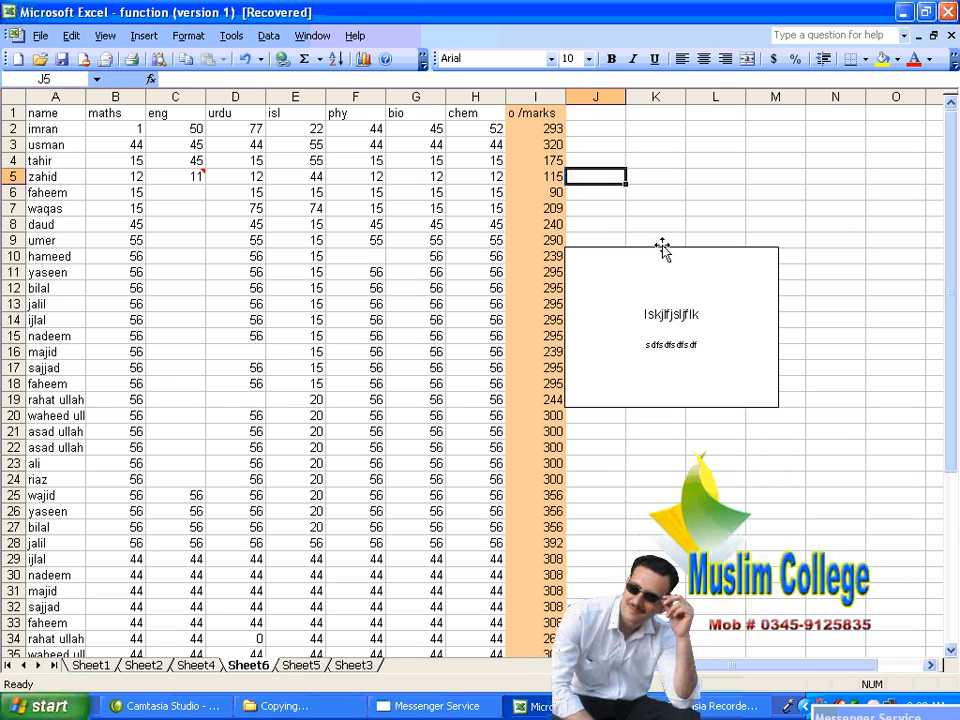
pyautogui.click(669, 257)
pyautogui.press('F5')
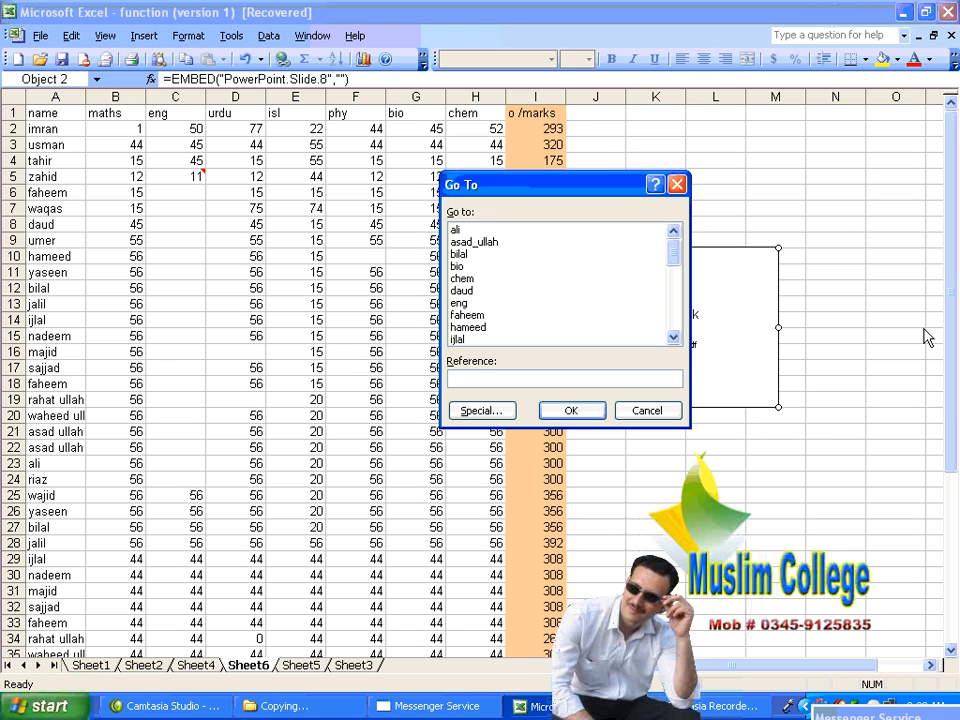
pyautogui.moveTo(583, 184); pyautogui.dragTo(469, 276)
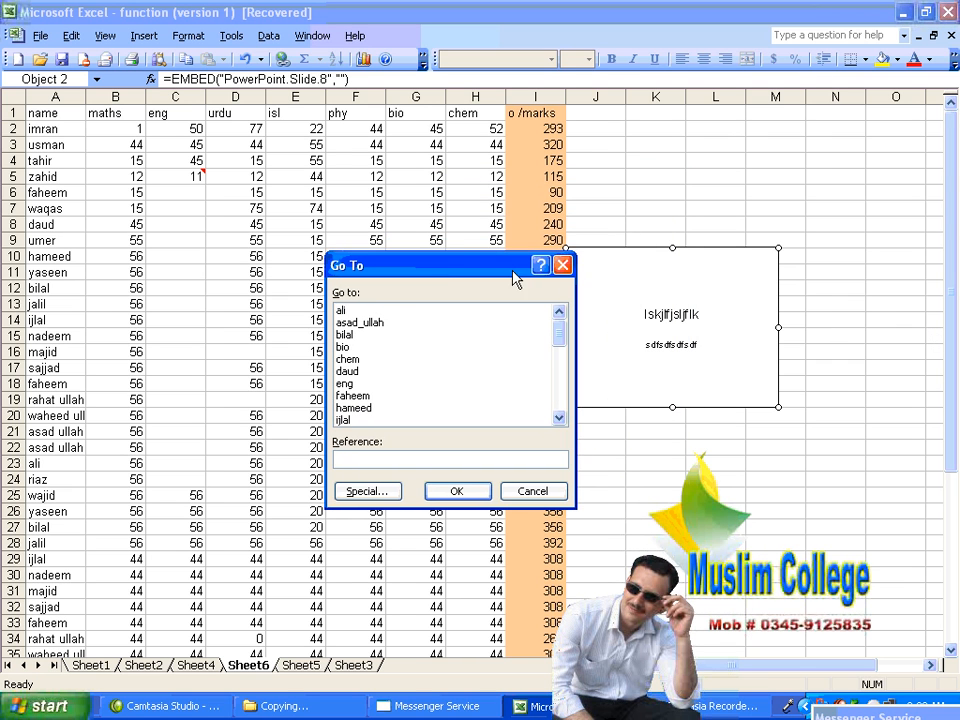
pyautogui.click(562, 266)
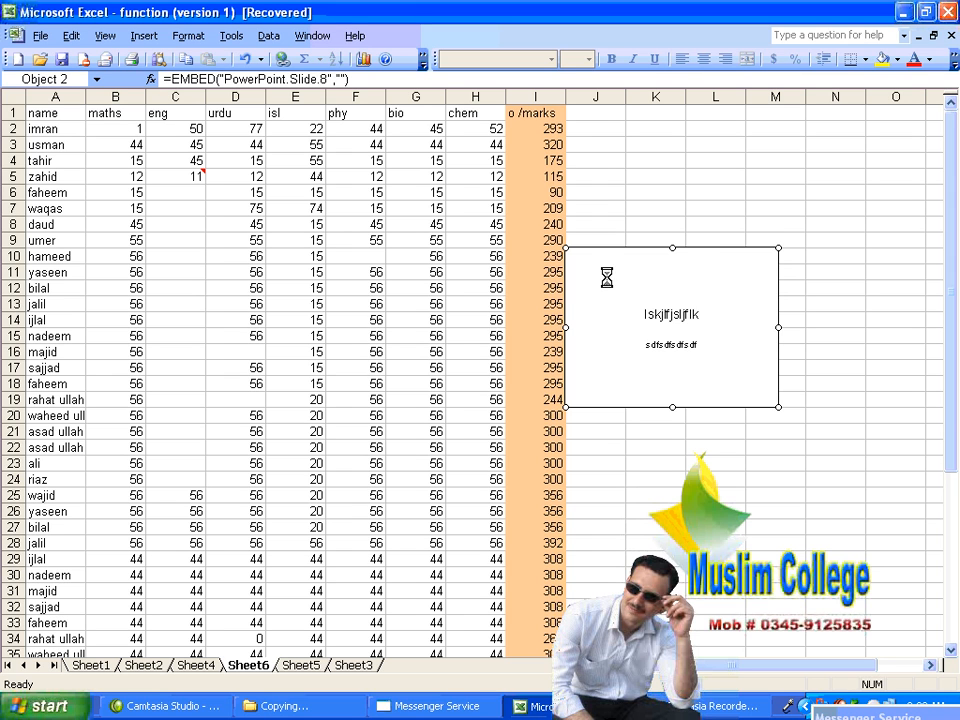
# Step: Delete the embedded PowerPoint slide object from the marks sheet
pyautogui.press('Delete')
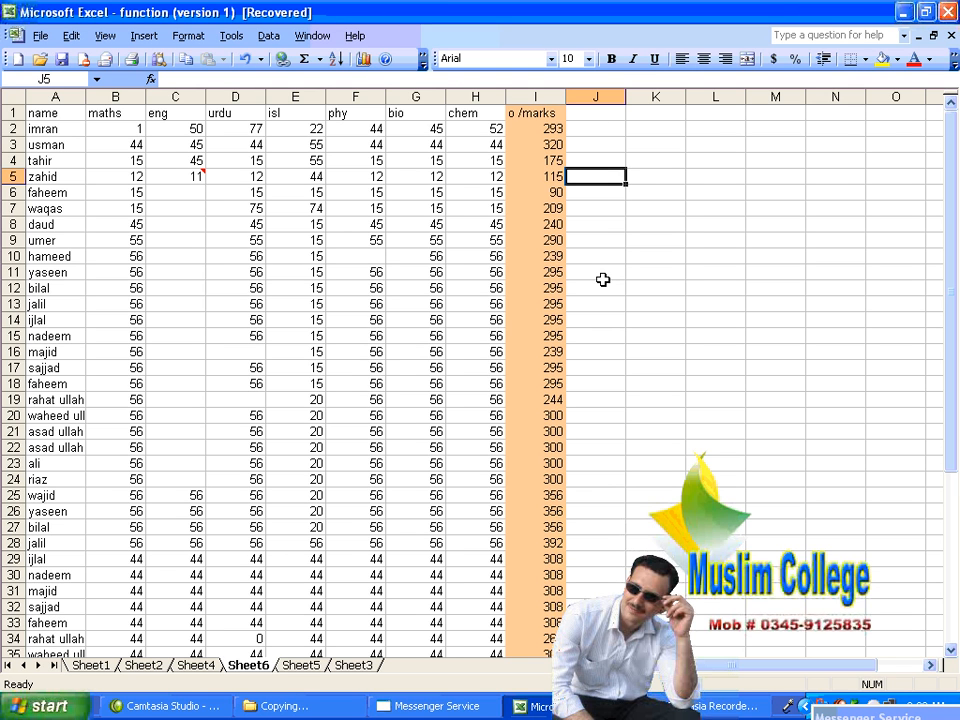
pyautogui.moveTo(311, 176); pyautogui.dragTo(600, 462)
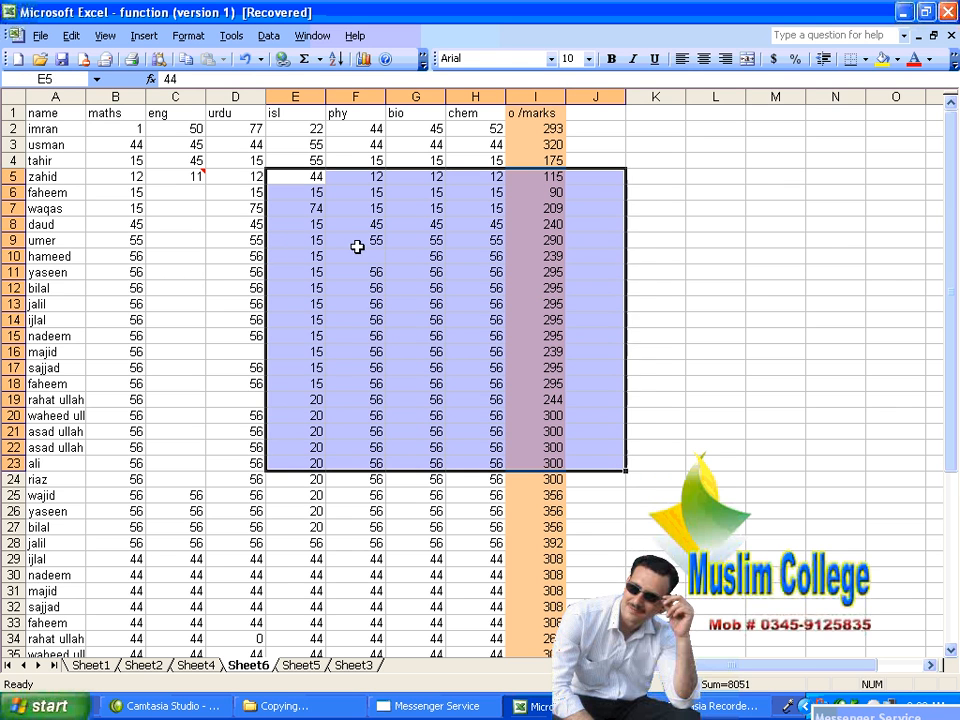
pyautogui.moveTo(634, 246); pyautogui.dragTo(881, 431)
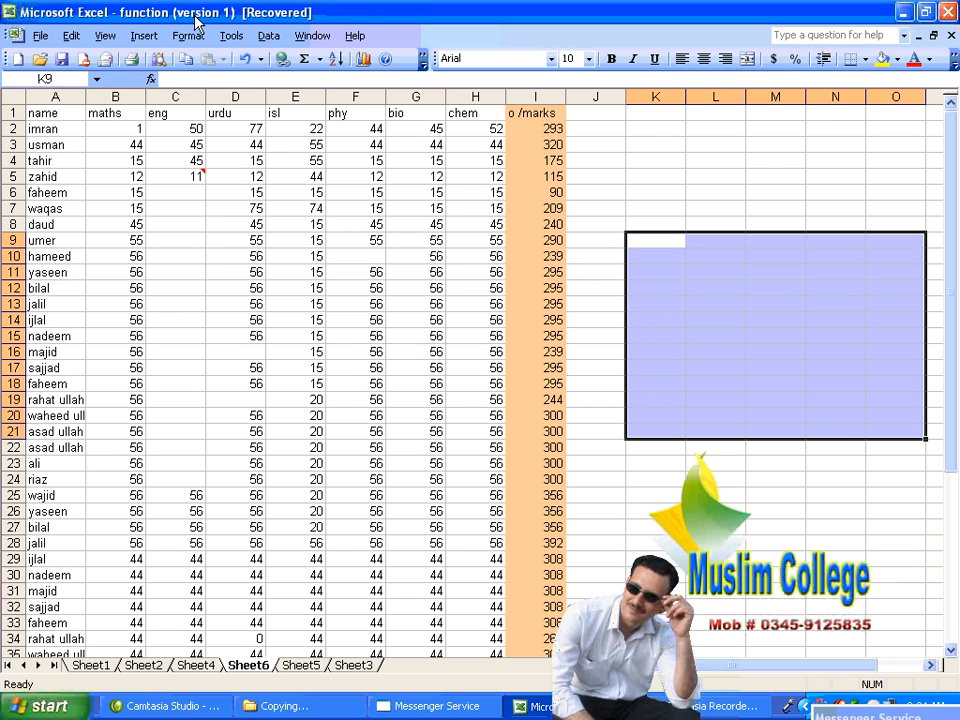
pyautogui.click(412, 464)
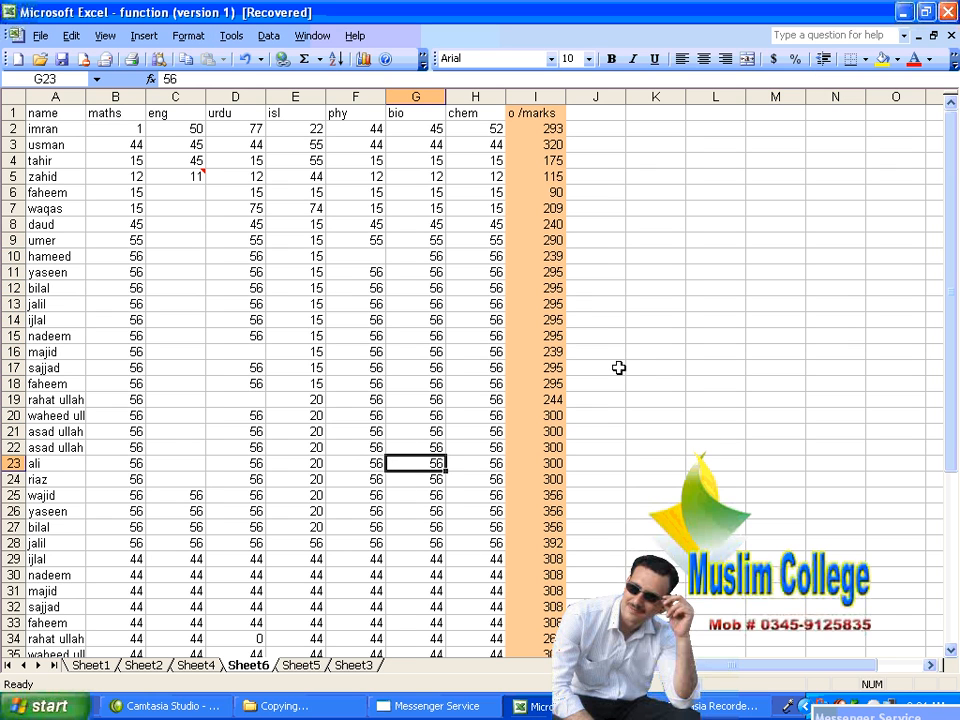
pyautogui.click(144, 35)
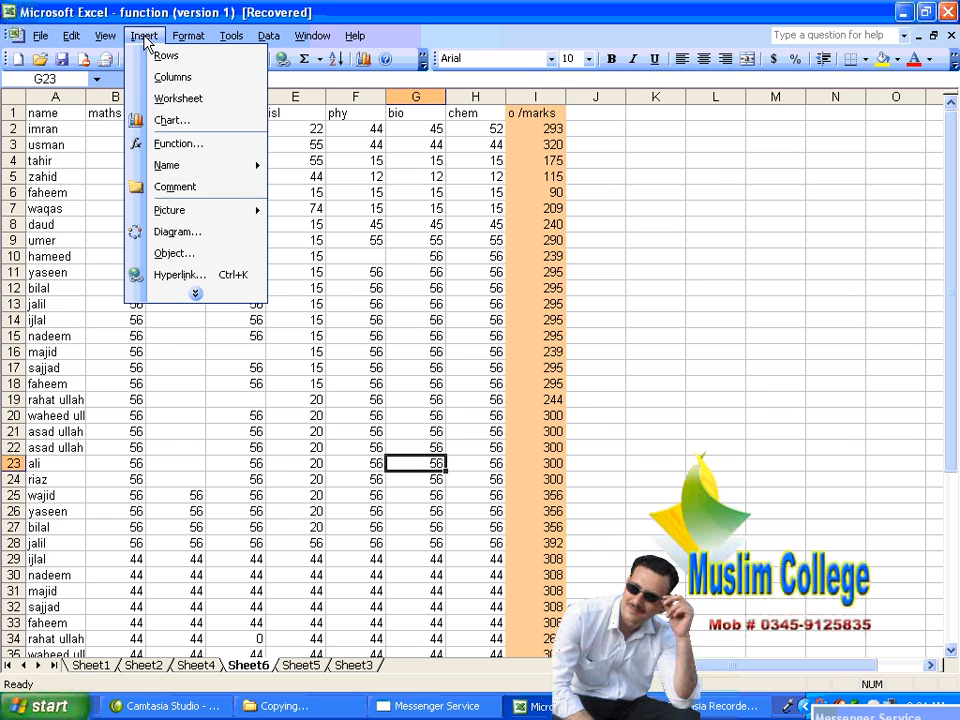
pyautogui.click(222, 295)
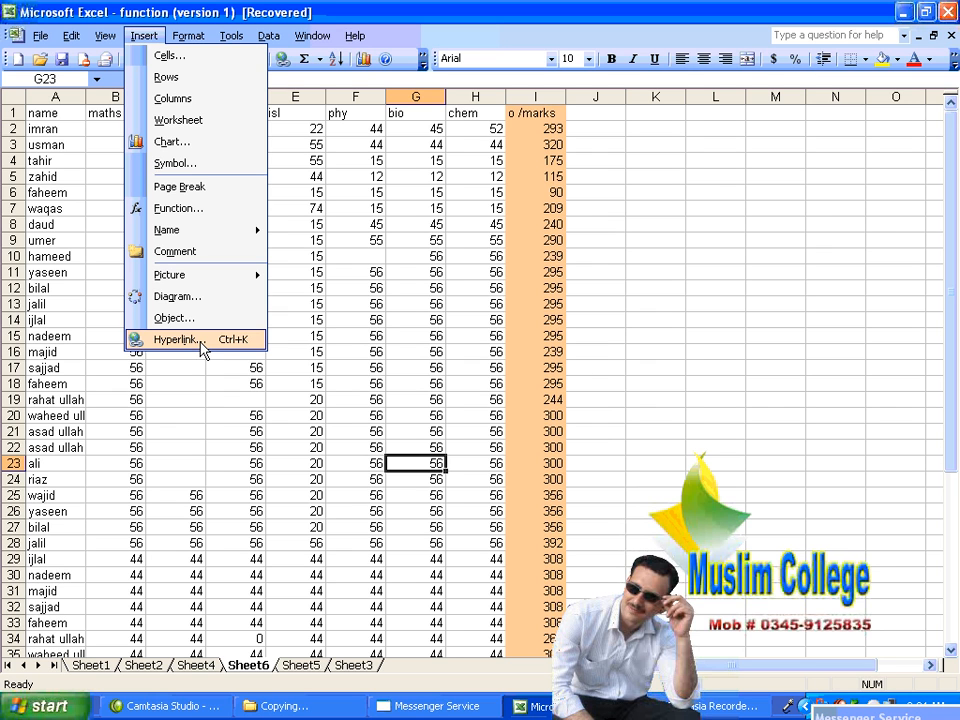
pyautogui.click(656, 334)
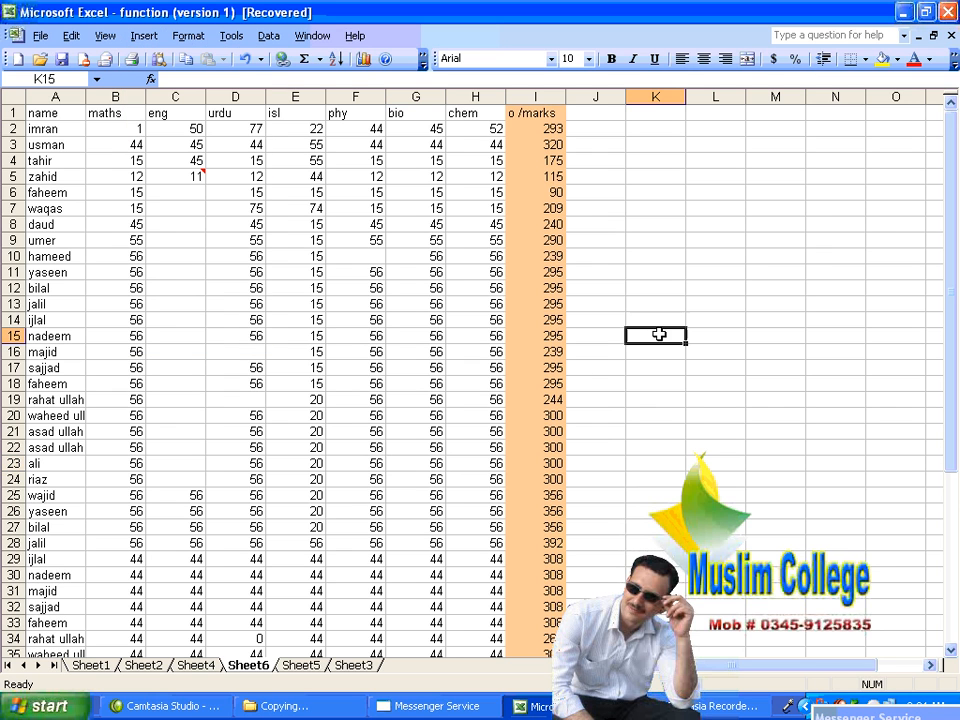
# Step: Add a "remarks" heading in J1 and enter the person's name below it in J2
pyautogui.click(60, 131)
pyautogui.click(608, 130)
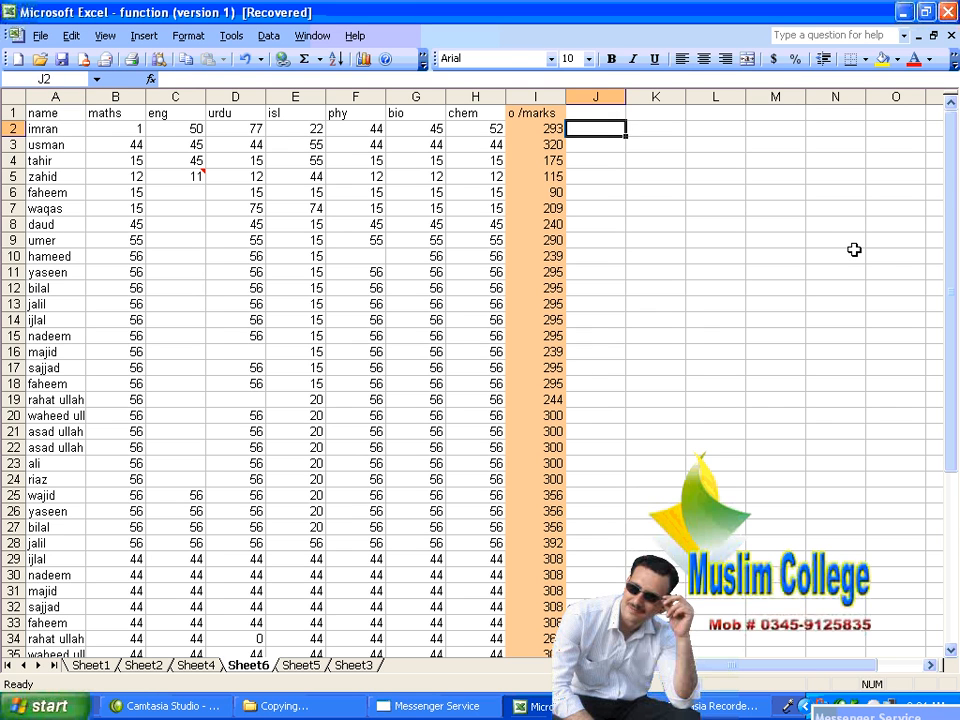
pyautogui.press('Up')
pyautogui.write('remarks')
pyautogui.press('Return')
pyautogui.write('Jehan')
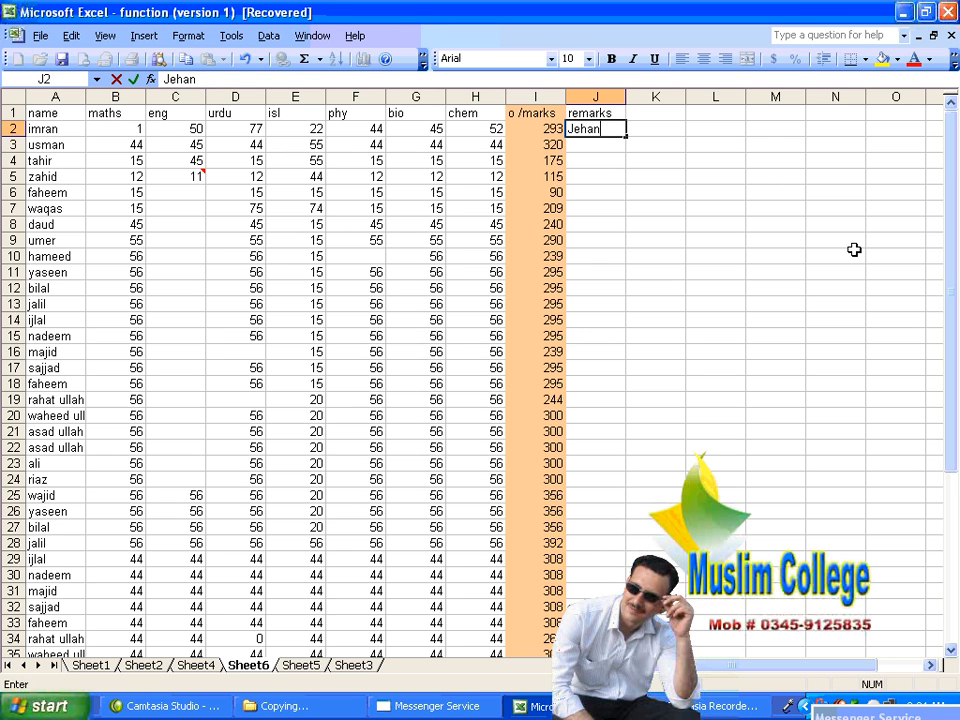
pyautogui.write('geer')
pyautogui.hotkey('ctrl', 'Return')
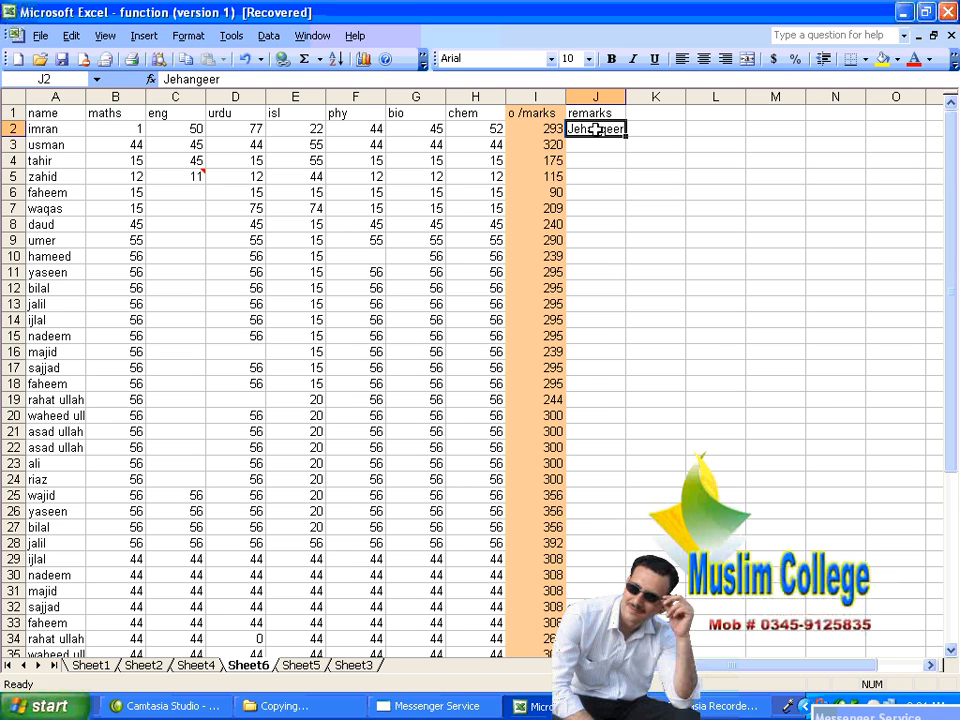
pyautogui.moveTo(300, 160); pyautogui.dragTo(300, 176)
pyautogui.moveTo(32, 128); pyautogui.dragTo(555, 130)
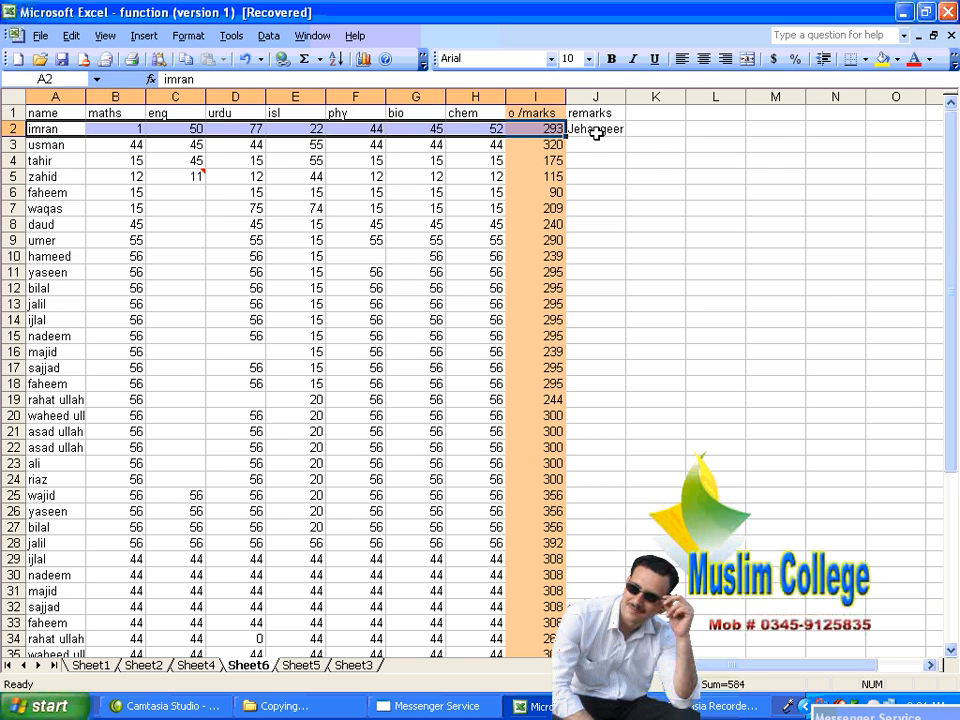
# Step: Insert a hyperlink on the name in J2 that points to the Word document 1.doc in My Documents
pyautogui.click(595, 131)
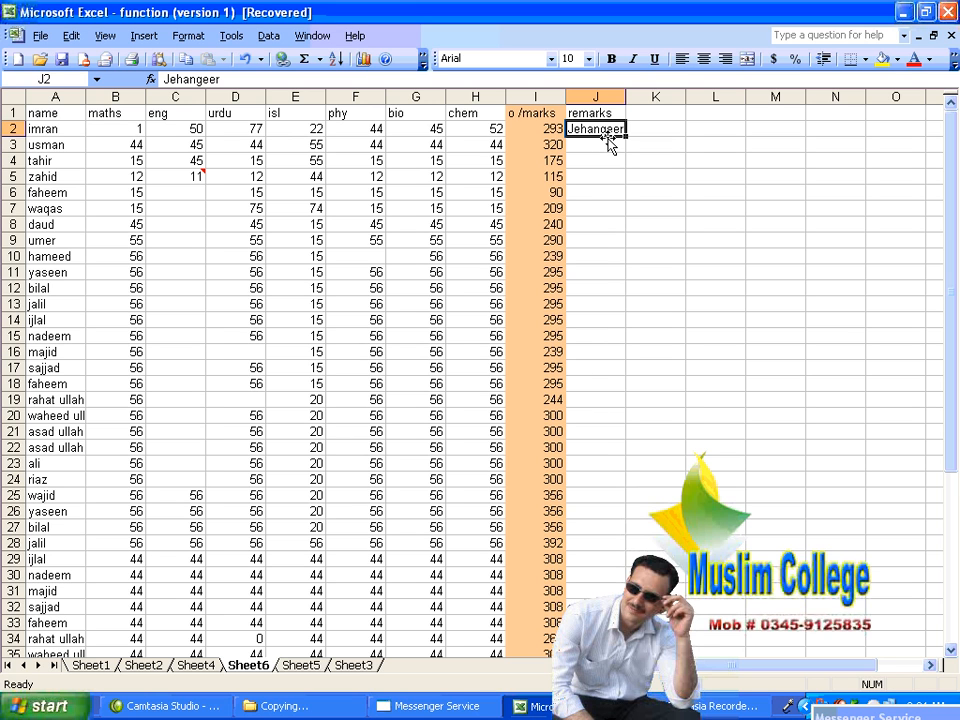
pyautogui.click(144, 35)
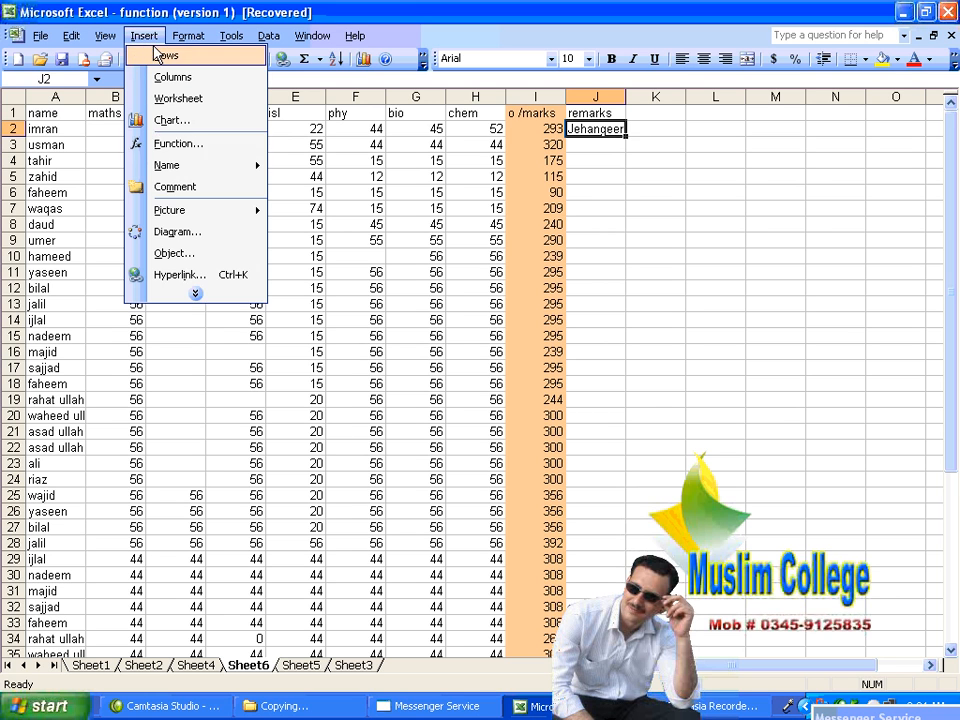
pyautogui.click(199, 274)
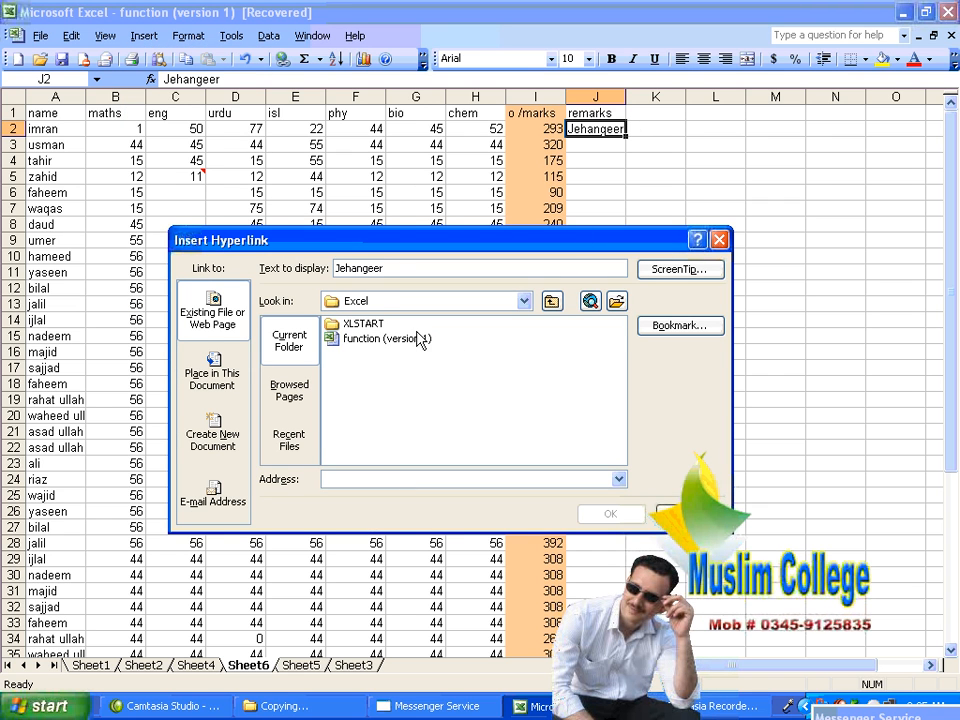
pyautogui.click(435, 306)
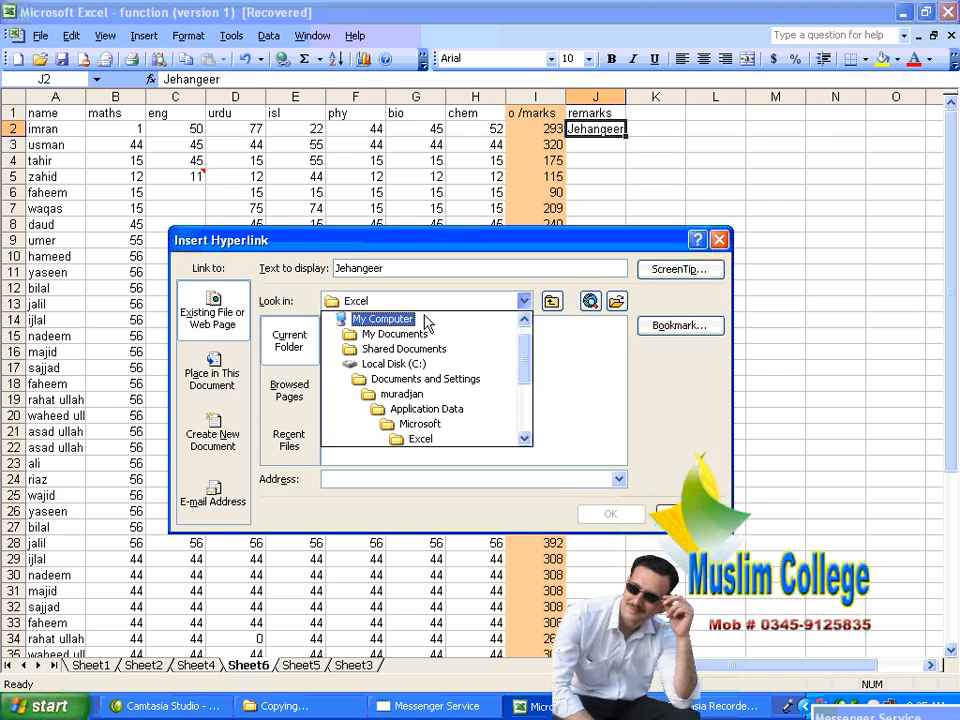
pyautogui.click(426, 320)
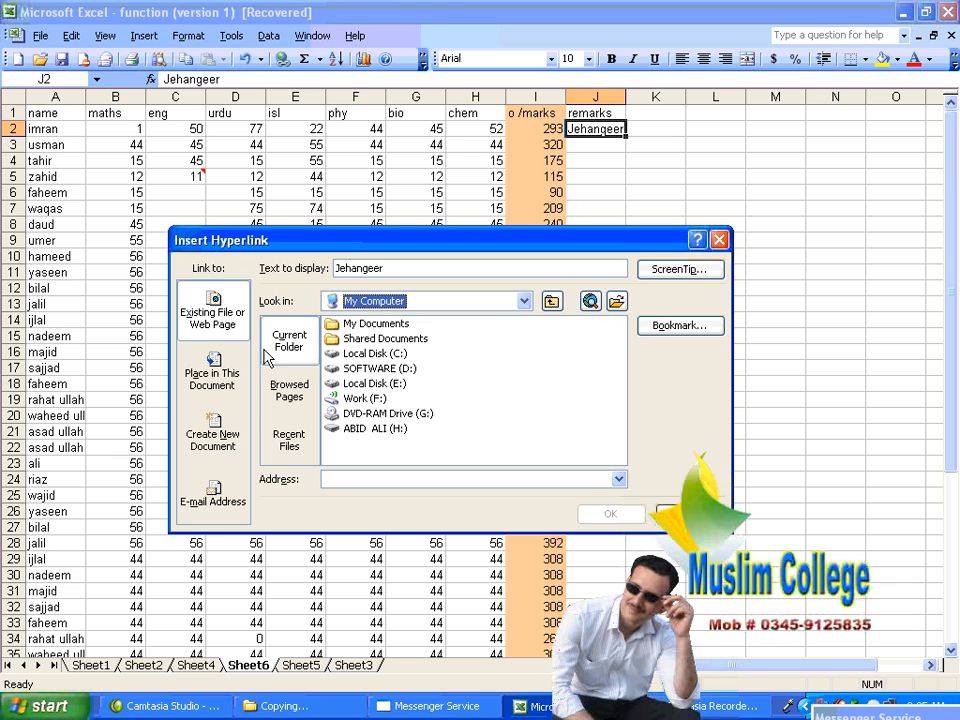
pyautogui.doubleClick(360, 324)
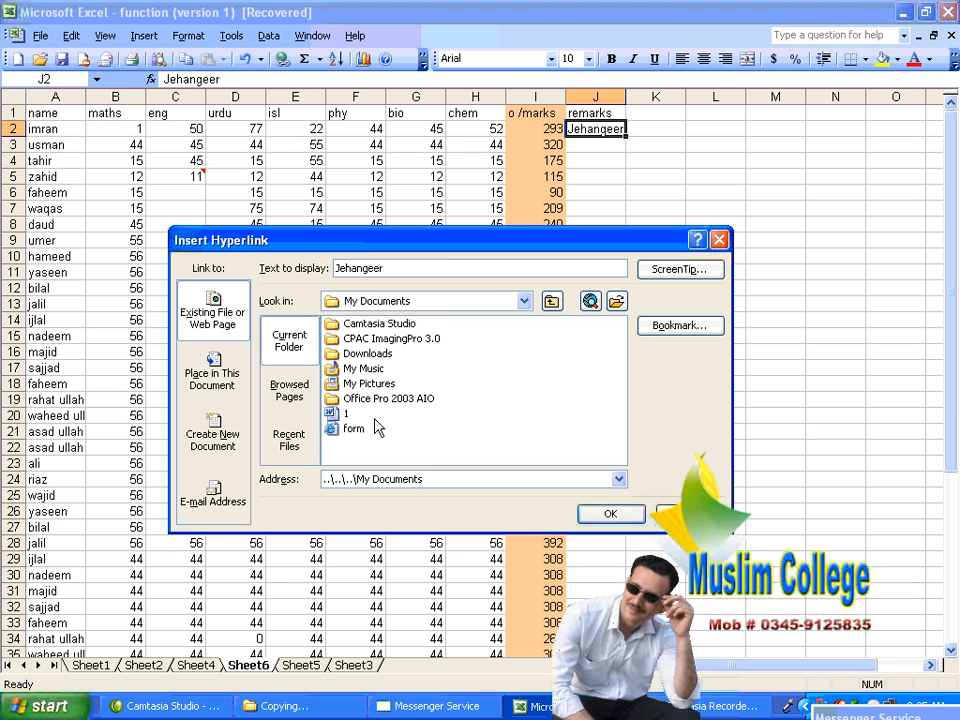
pyautogui.click(350, 414)
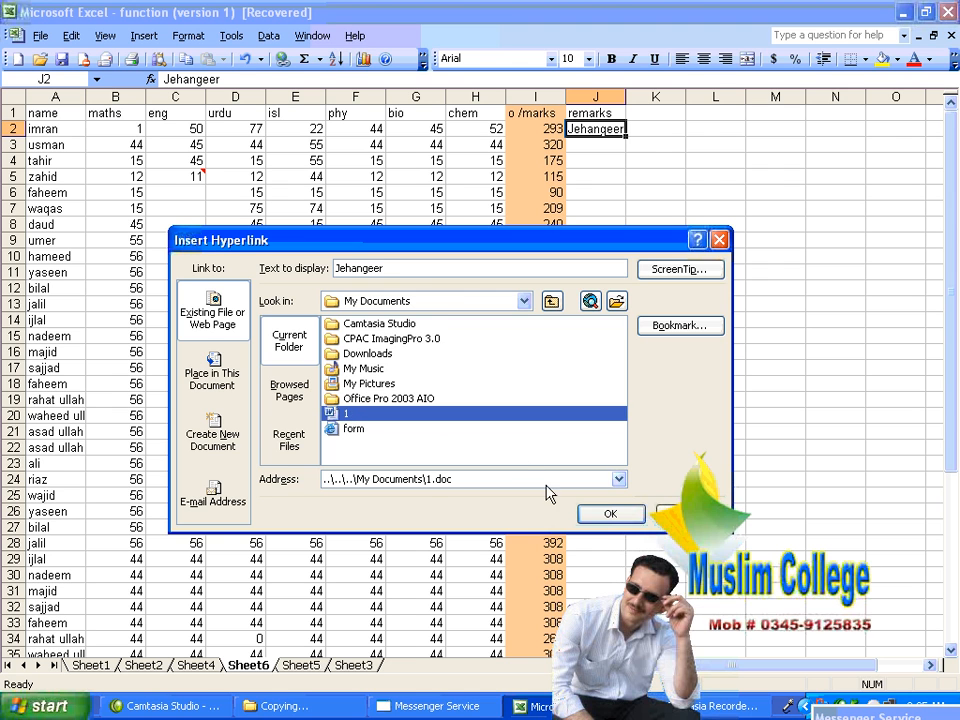
pyautogui.click(613, 515)
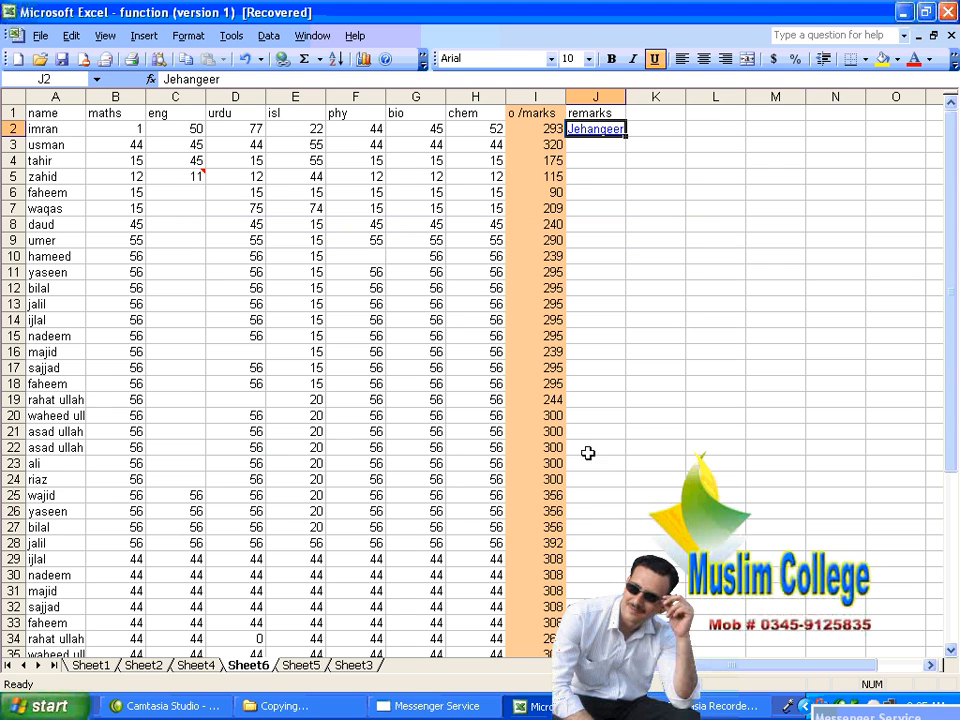
# Step: Follow the hyperlink in J2 to check the linked Word document, and close it to return to the sheet
pyautogui.click(598, 131)
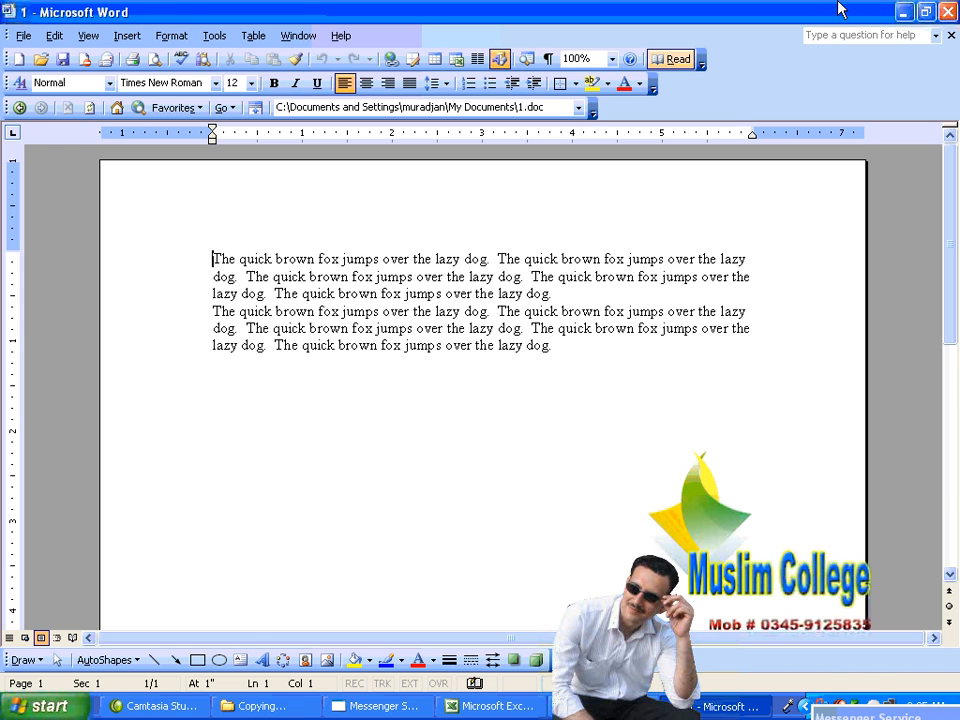
pyautogui.click(947, 11)
pyautogui.click(585, 212)
pyautogui.click(608, 144)
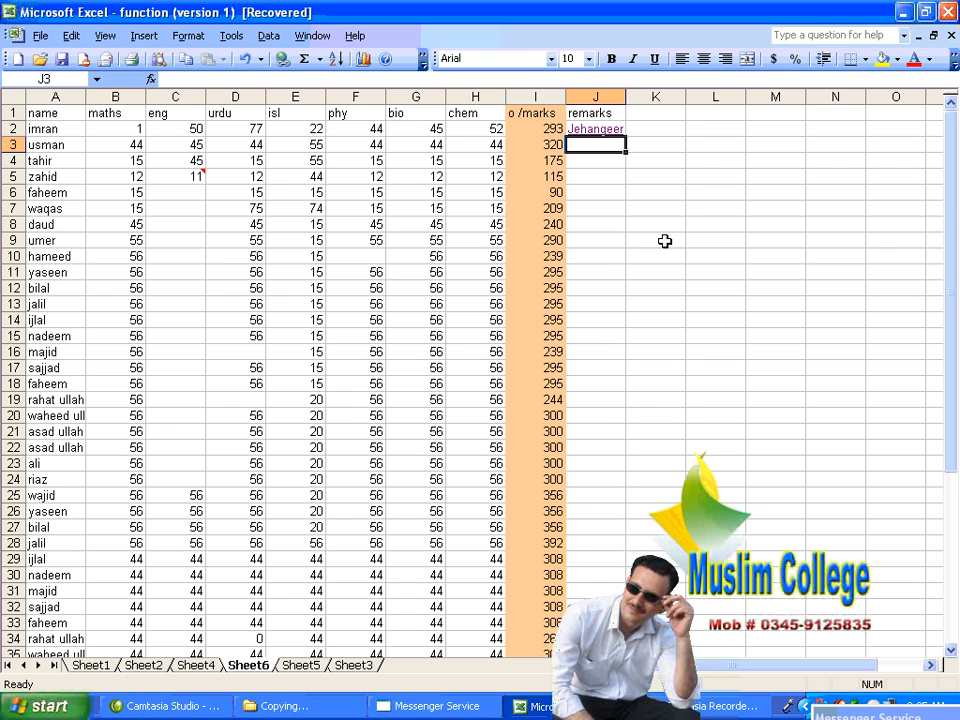
pyautogui.click(688, 706)
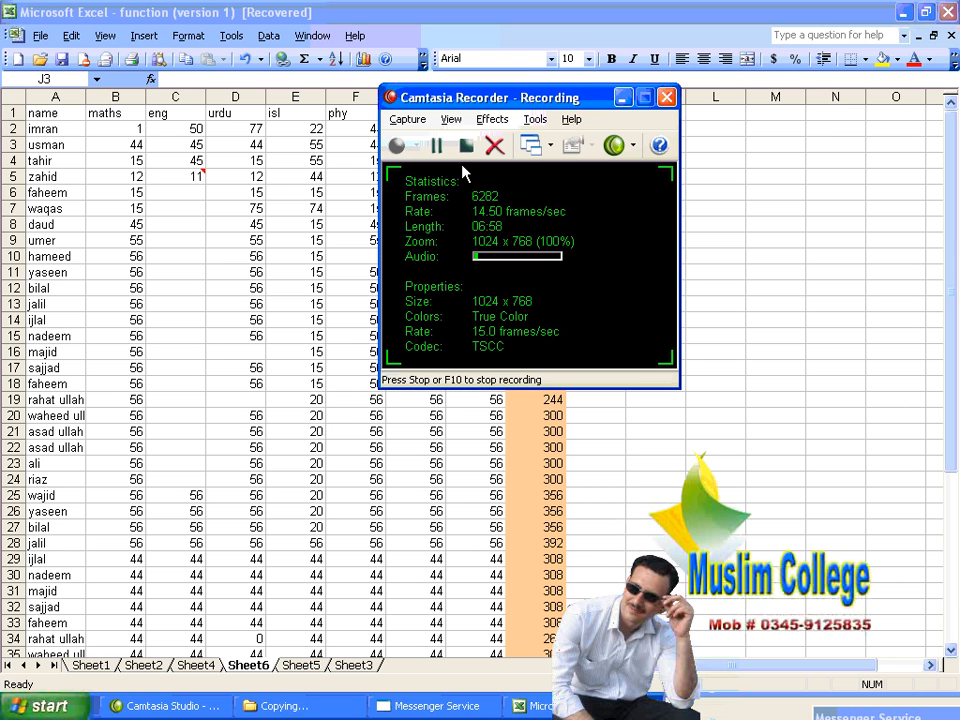